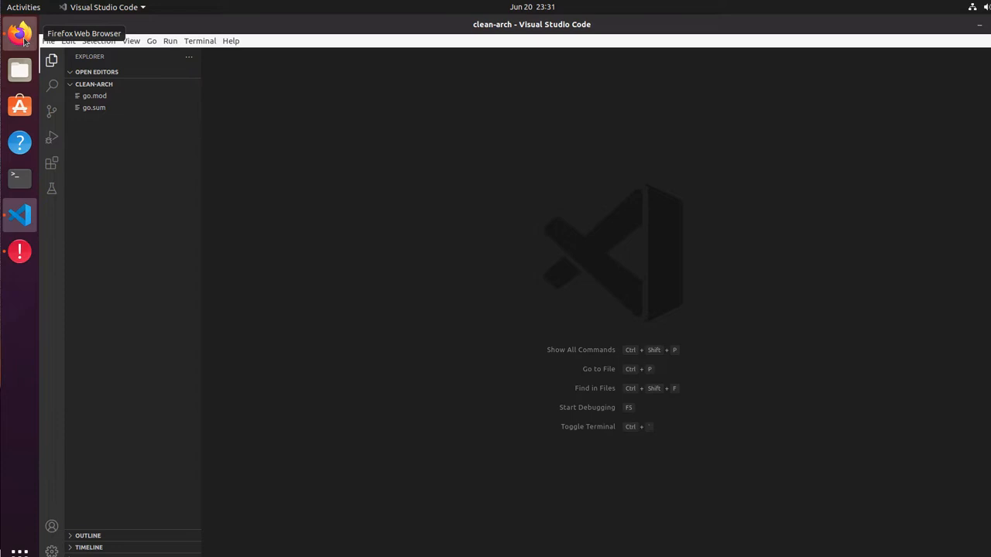
# - Review the Echo guide's installation commands (go mod init, go get) in the browser
pyautogui.click(19, 34)
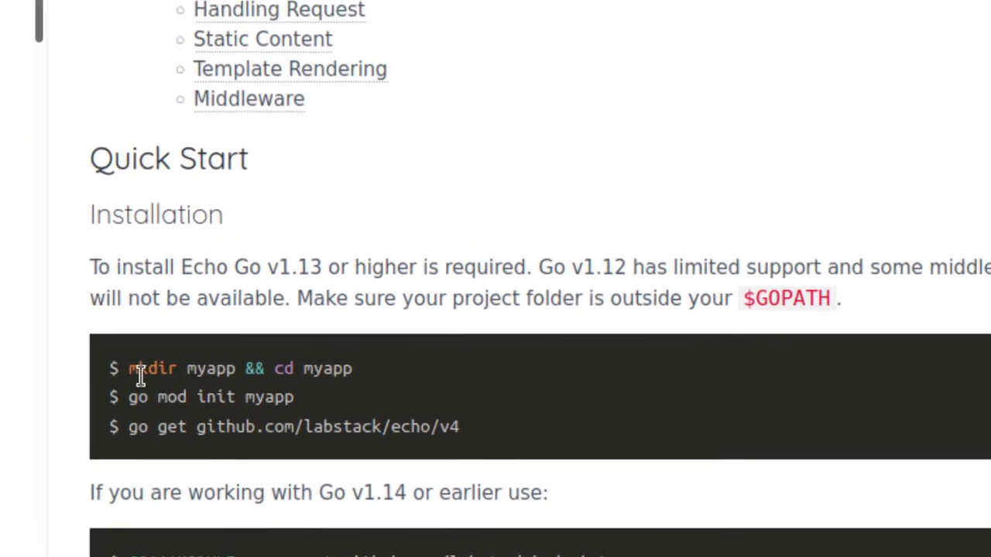
pyautogui.moveTo(118, 367); pyautogui.dragTo(475, 433)
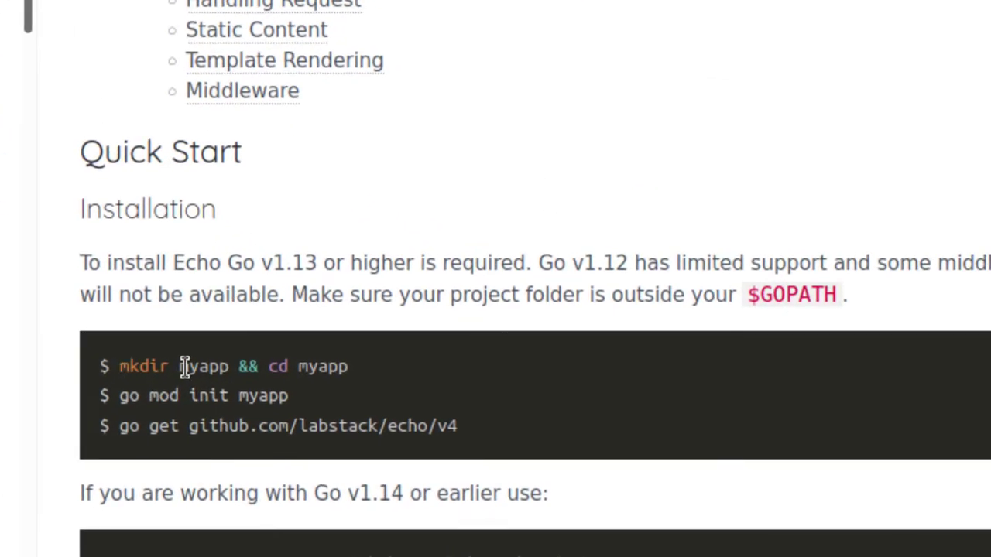
pyautogui.click(484, 426)
pyautogui.moveTo(350, 366)
pyautogui.mouseDown()
pyautogui.moveTo(127, 358)
pyautogui.moveTo(118, 367)
pyautogui.mouseUp()
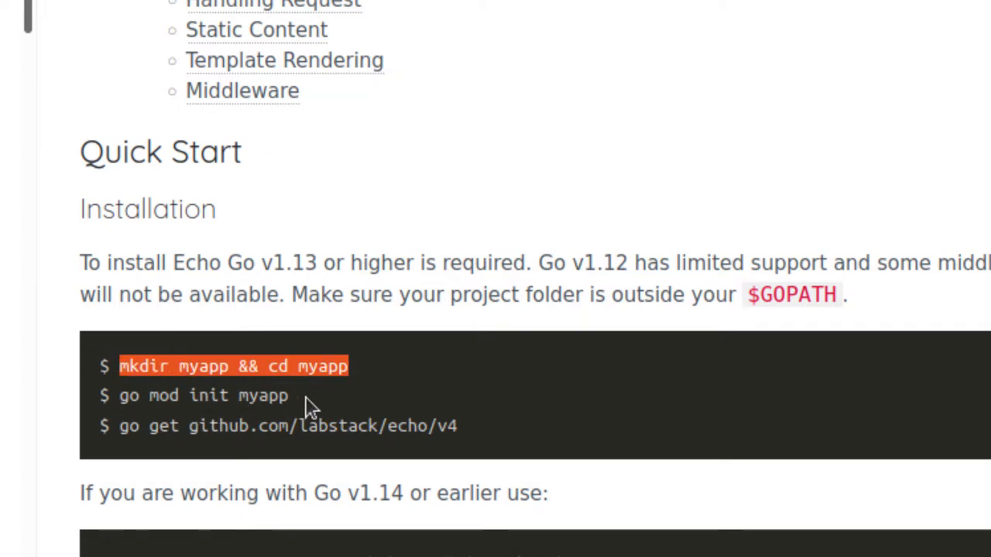
pyautogui.click(286, 407)
pyautogui.moveTo(121, 397); pyautogui.dragTo(277, 396)
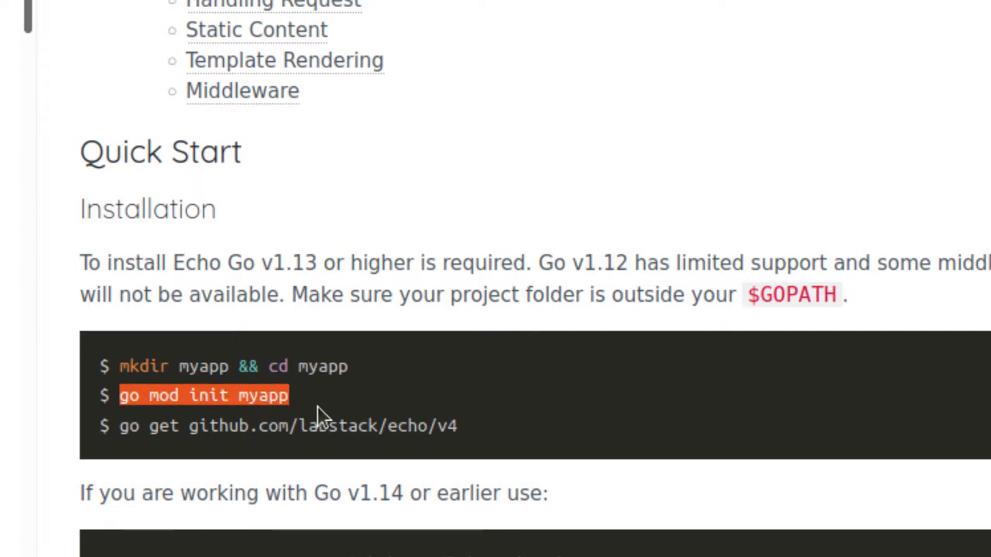
pyautogui.moveTo(119, 427); pyautogui.dragTo(457, 427)
pyautogui.click(507, 448)
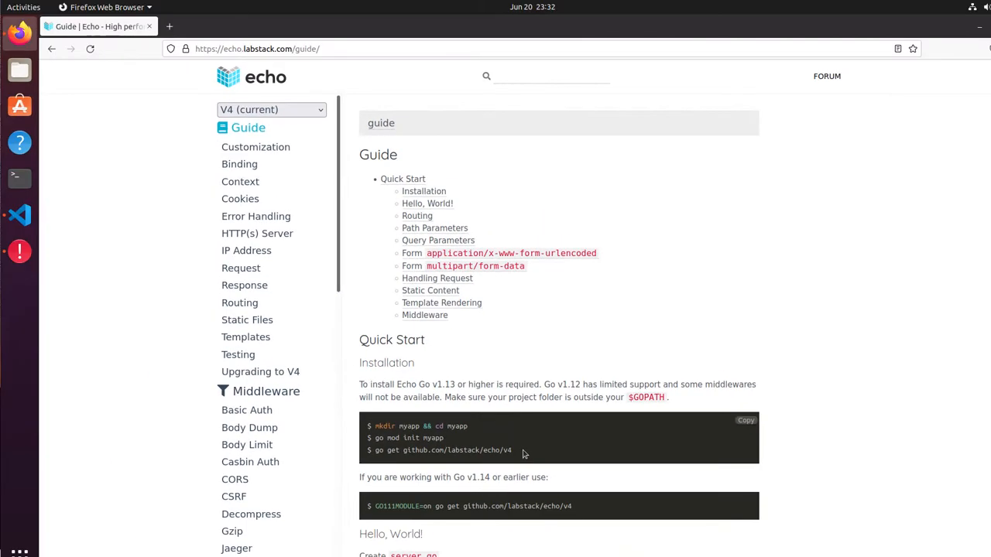
# - Back in the editor, create an empty main.go at the clean-arch project root
pyautogui.hotkey('alt', 'Tab')
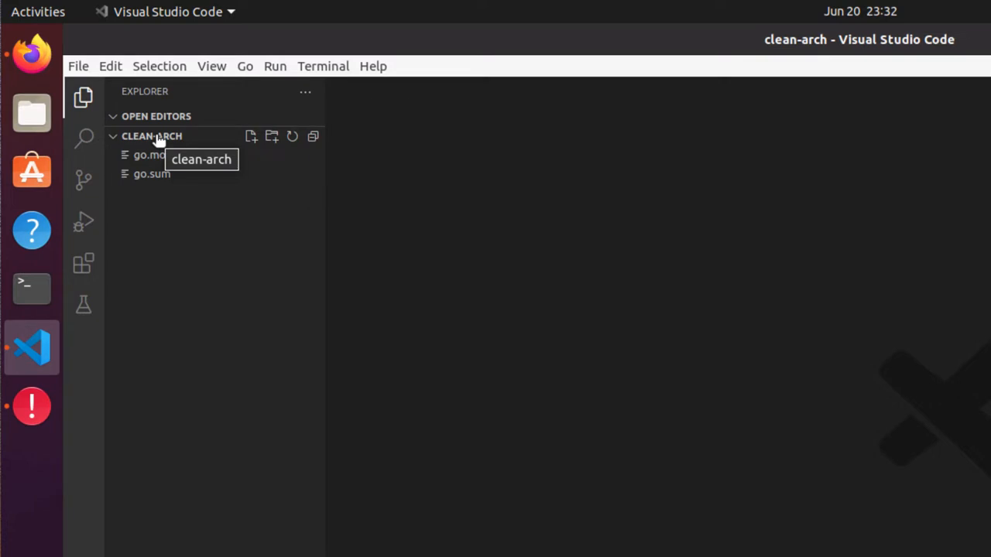
pyautogui.rightClick(158, 139)
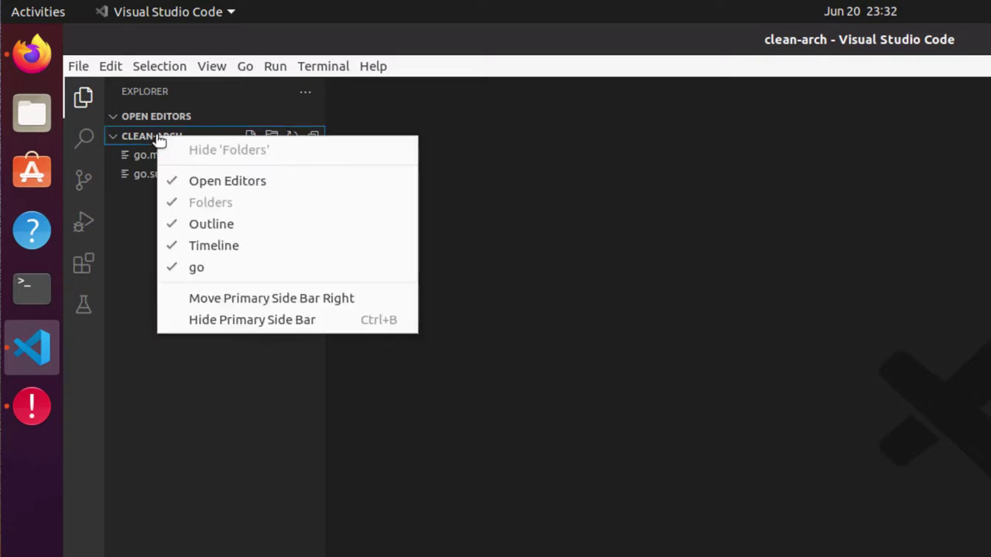
pyautogui.click(186, 402)
pyautogui.click(251, 136)
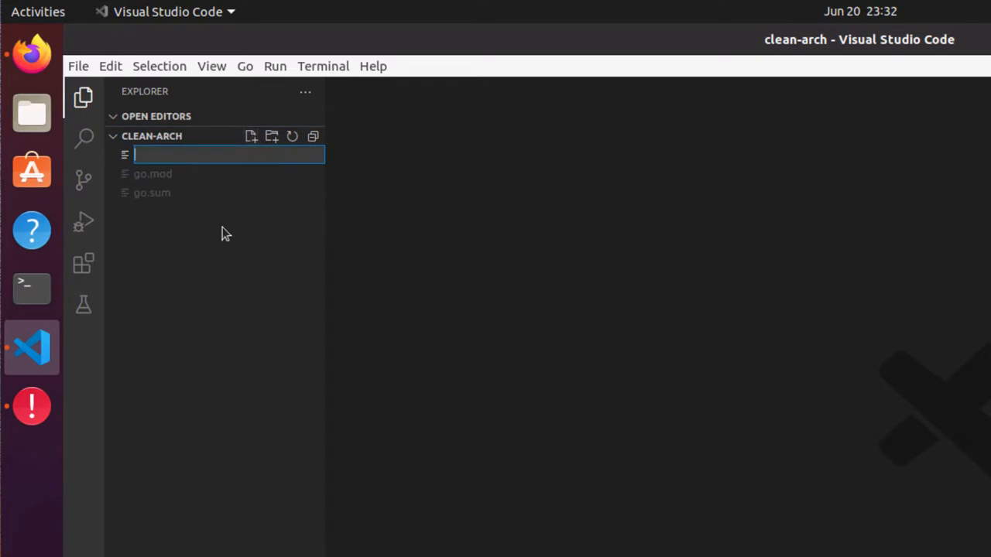
pyautogui.write('main')
pyautogui.write('.go')
pyautogui.press('Return')
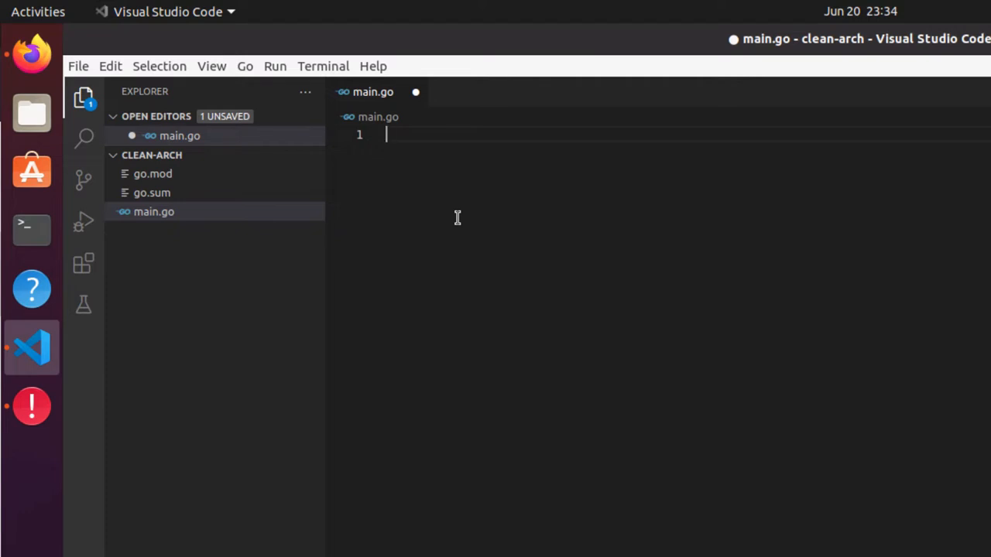
pyautogui.write('pack')
# - Write package main and func main() with e := echo.New(), then begin an e.Log call
pyautogui.press('Tab')
pyautogui.press('Return')
pyautogui.press('Return')
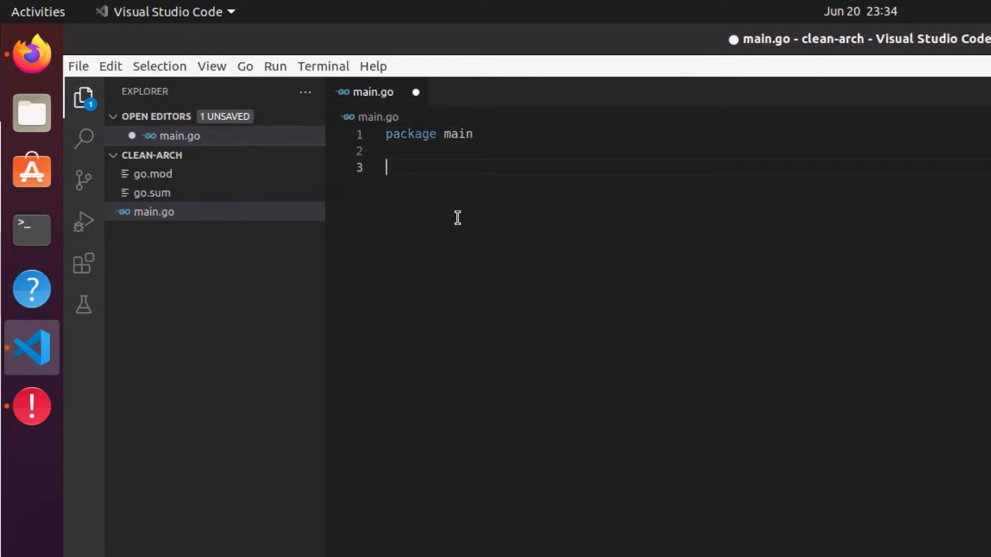
pyautogui.write('fun')
pyautogui.write('c main')
pyautogui.press('BackSpace')
pyautogui.write('() {')
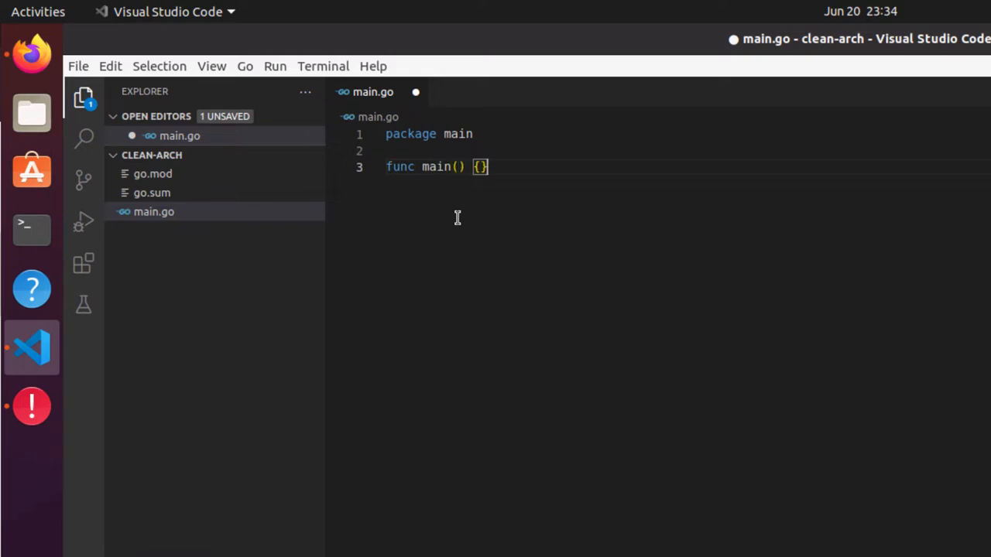
pyautogui.press('Return')
pyautogui.press('Return')
pyautogui.write('e')
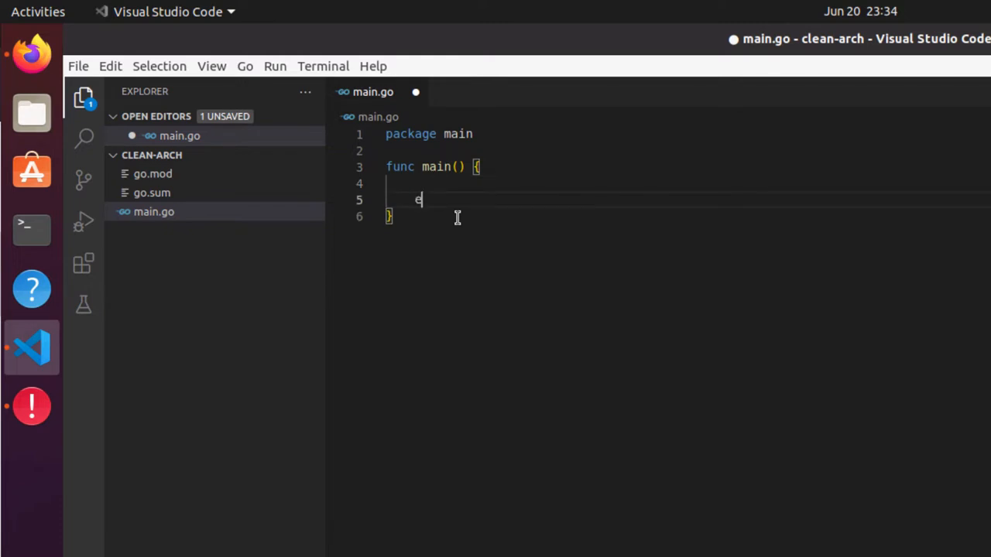
pyautogui.write(' := ')
pyautogui.write('echo.')
pyautogui.write('New()')
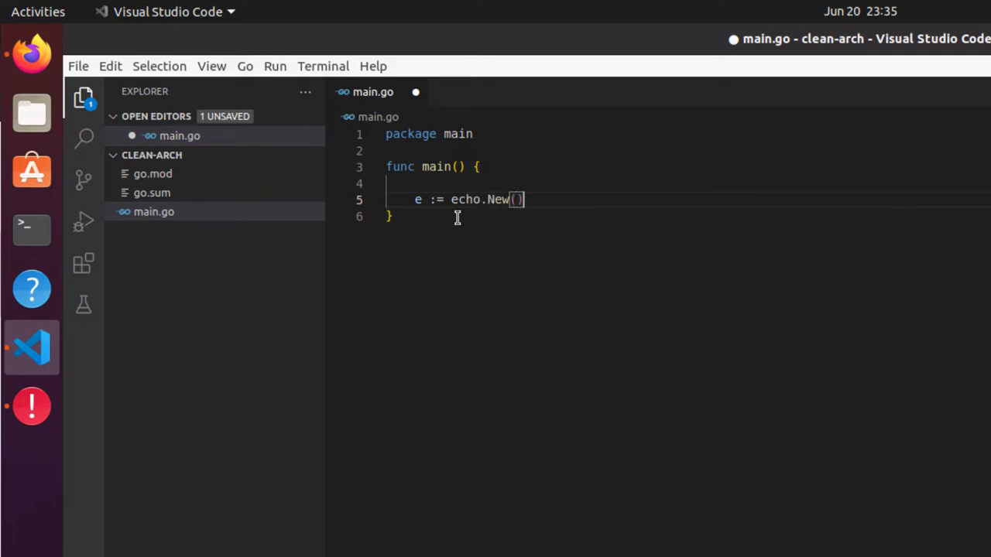
pyautogui.press('Return')
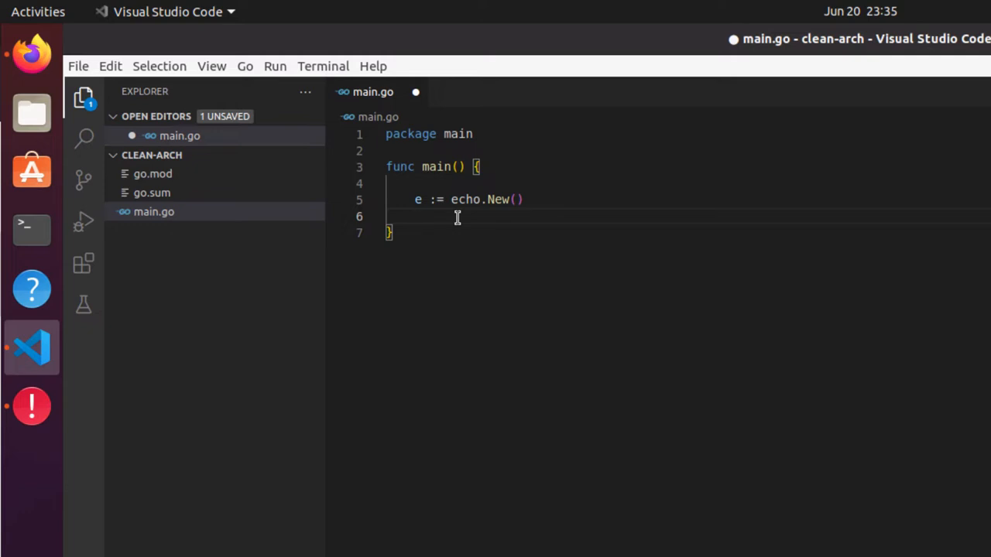
pyautogui.press('Return')
pyautogui.write('e.lo')
pyautogui.press('BackSpace')
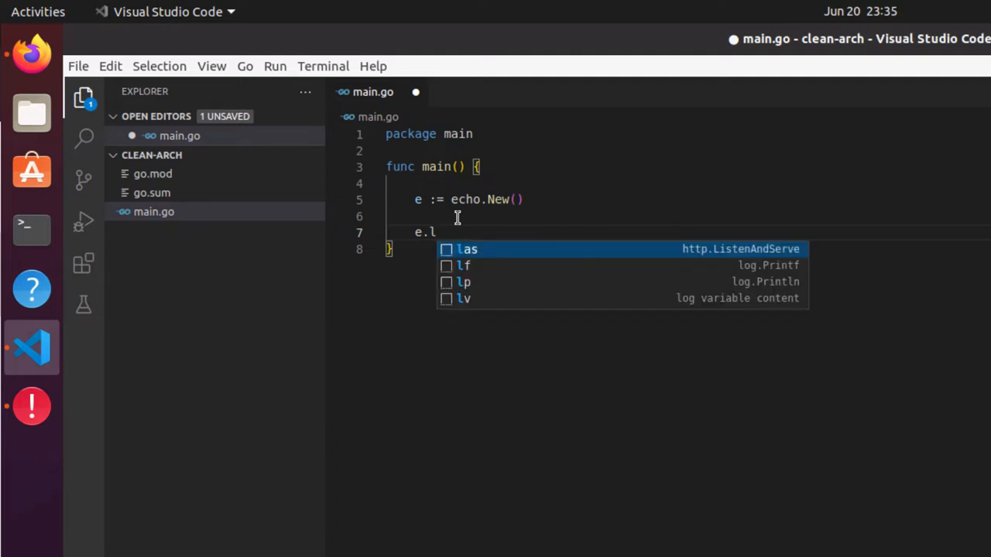
pyautogui.press('BackSpace')
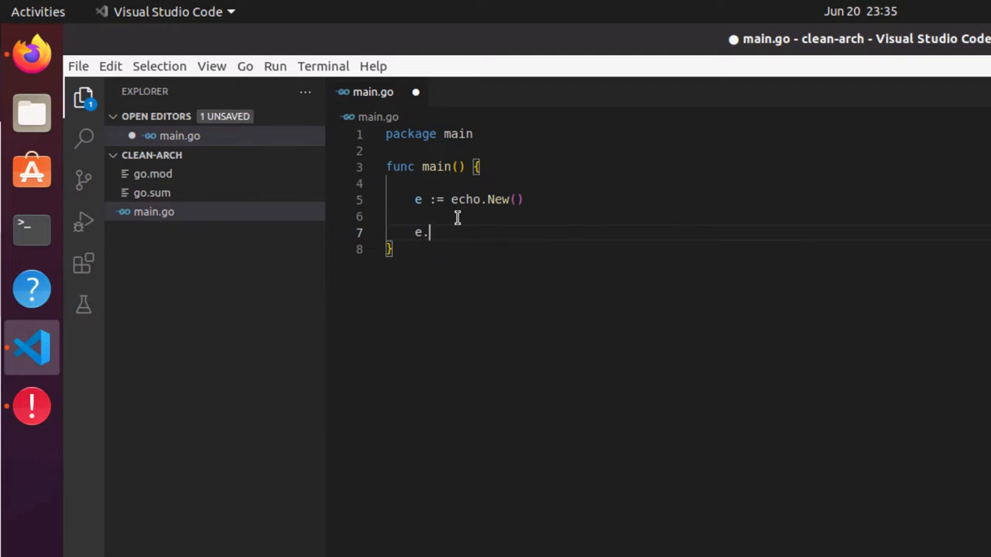
pyautogui.write('Lo')
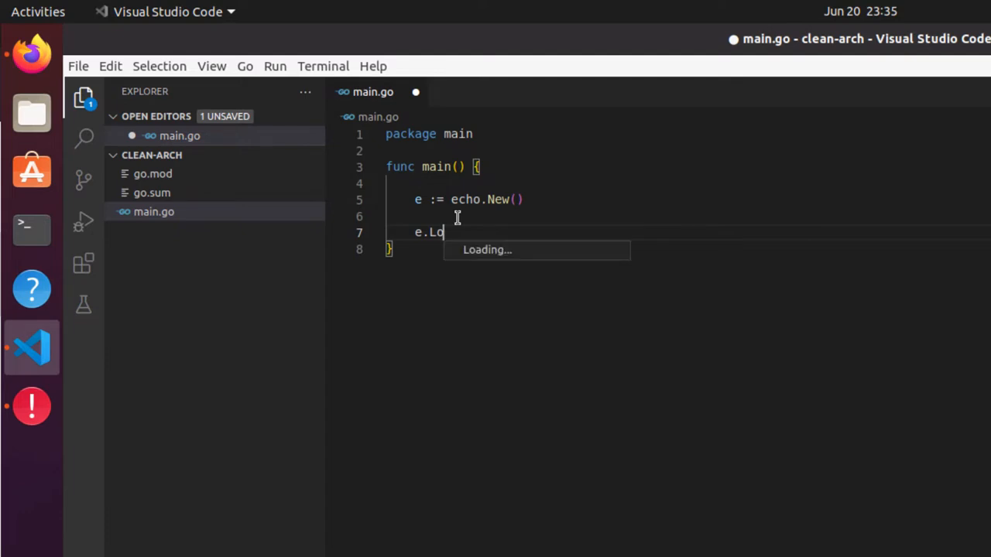
pyautogui.write('g')
# - Add an import block under package main with the github.com/labstack/echo/v4 path
pyautogui.press('Home')
pyautogui.press('Home')
pyautogui.press('Up')
pyautogui.press('Up')
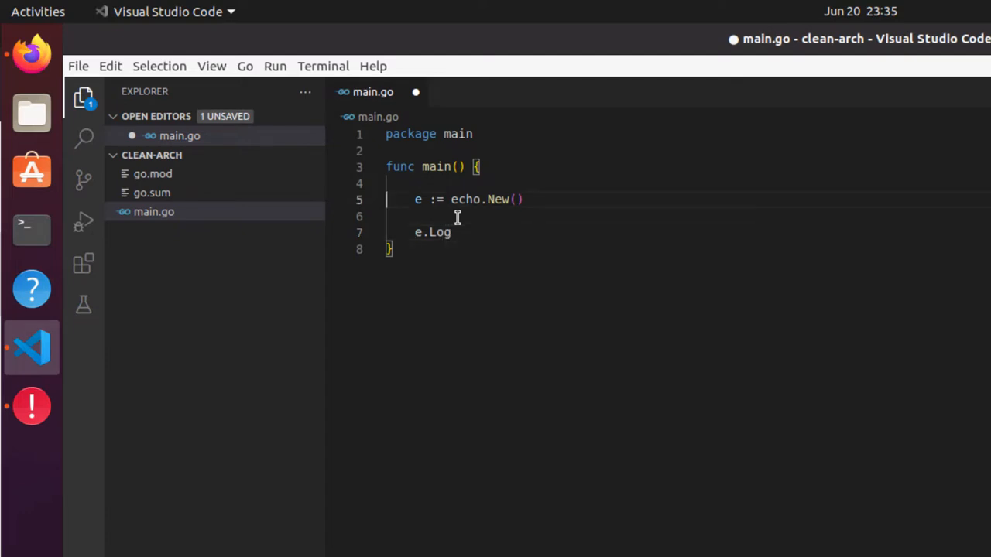
pyautogui.press('Up')
pyautogui.press('Up')
pyautogui.press('Up')
pyautogui.press('Return')
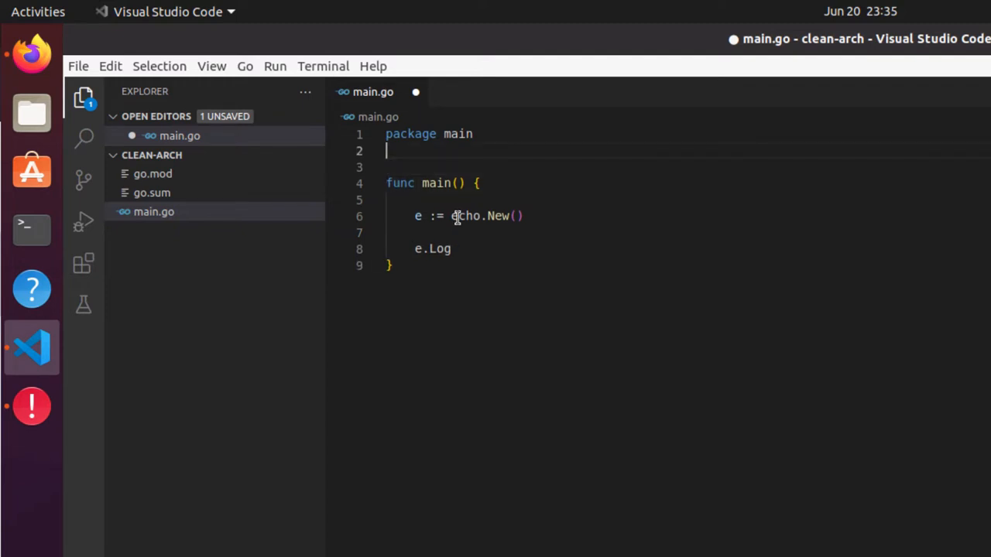
pyautogui.press('Up')
pyautogui.press('Return')
pyautogui.write('import')
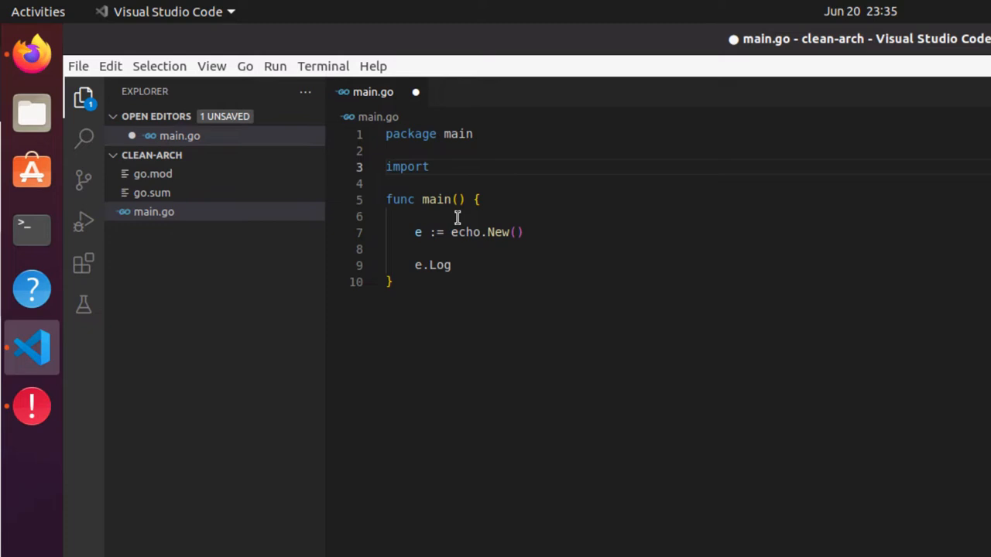
pyautogui.write(' (')
pyautogui.press('Return')
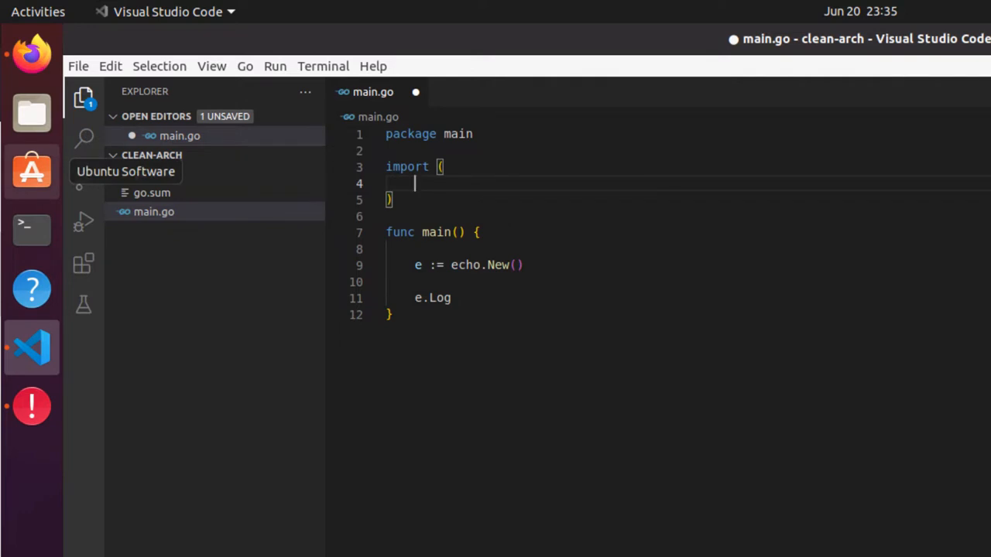
pyautogui.write('"github.com/labstack/echo/v4"')
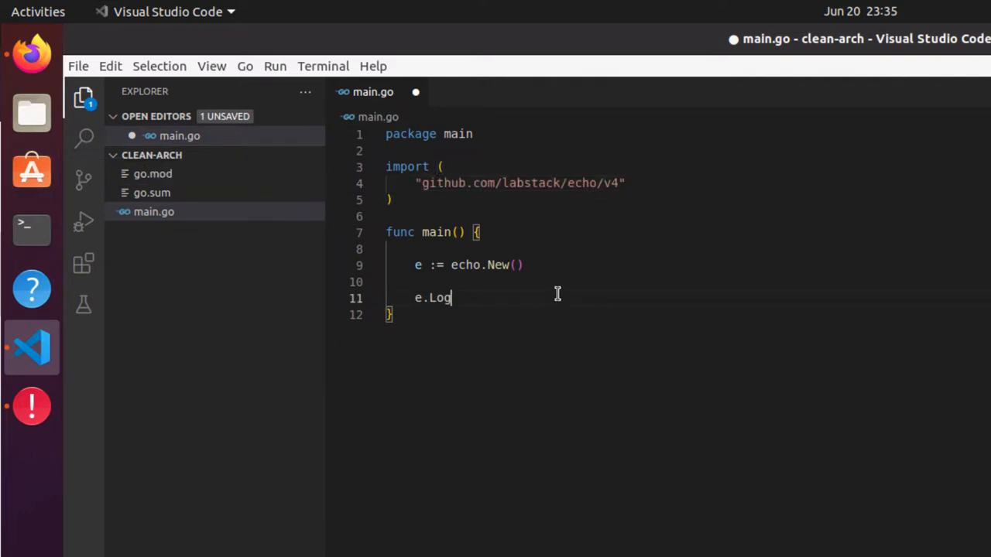
# - Complete the call as e.Logger.Info(e.Start(...)) using code completion
pyautogui.click(557, 295)
pyautogui.hotkey('ctrl', 'space')
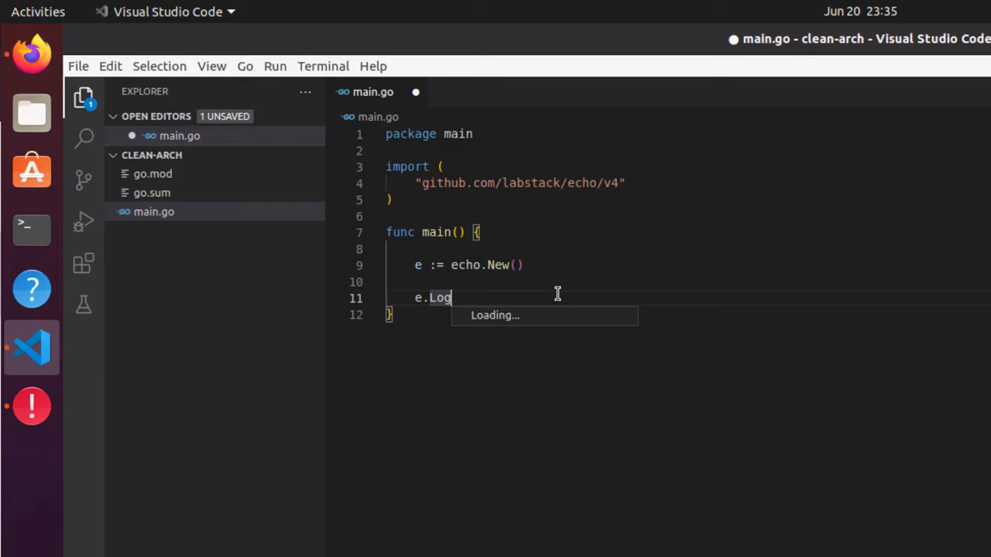
pyautogui.press('Return')
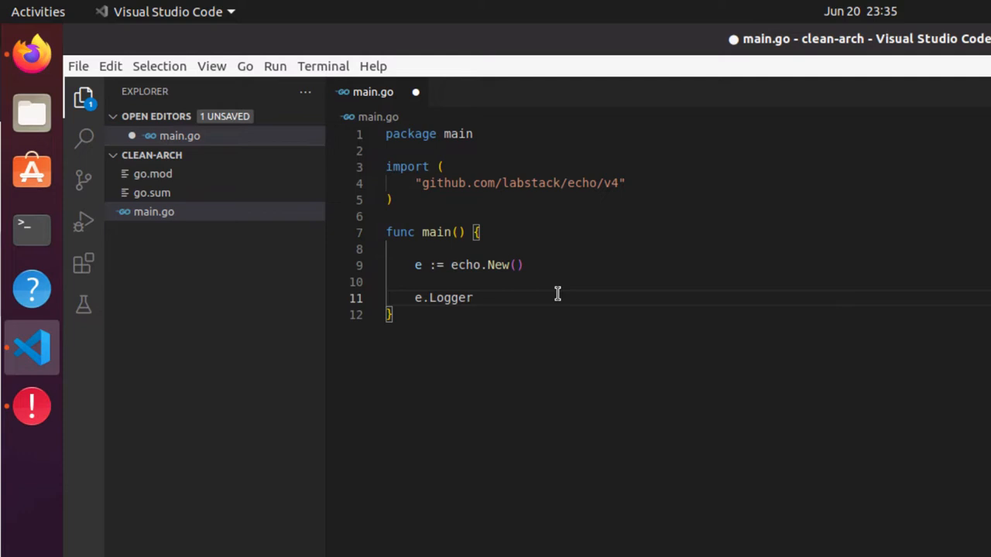
pyautogui.write('.in')
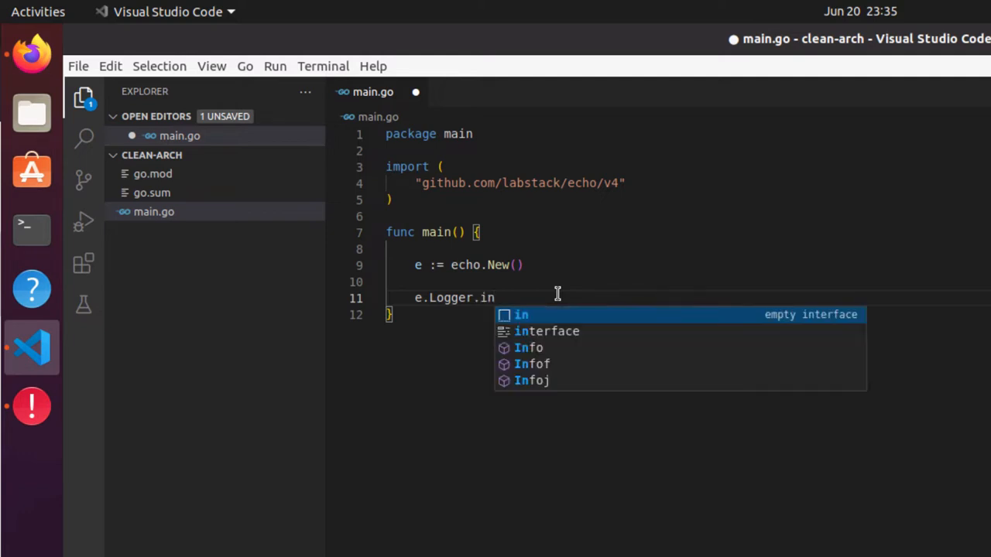
pyautogui.press('Down')
pyautogui.press('Down')
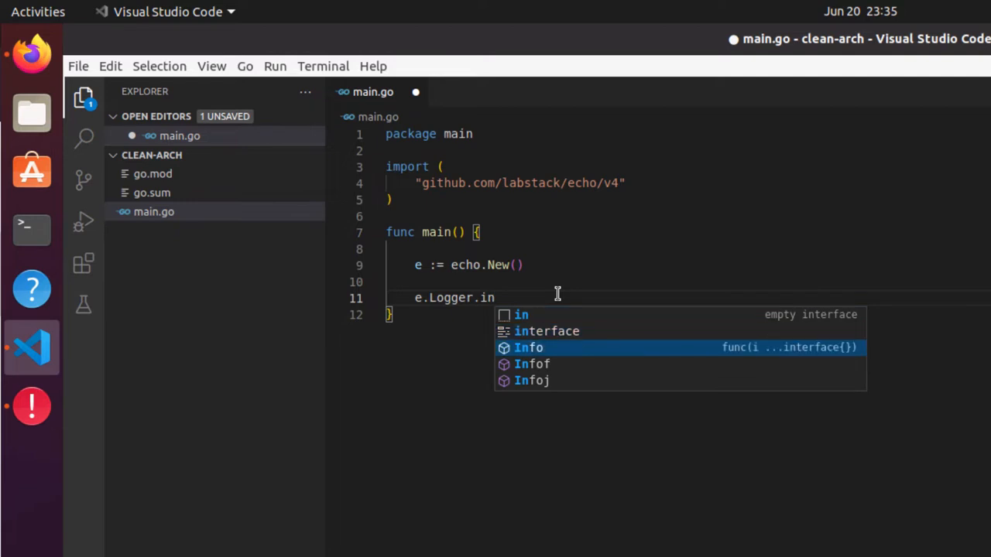
pyautogui.press('Return')
pyautogui.write('(')
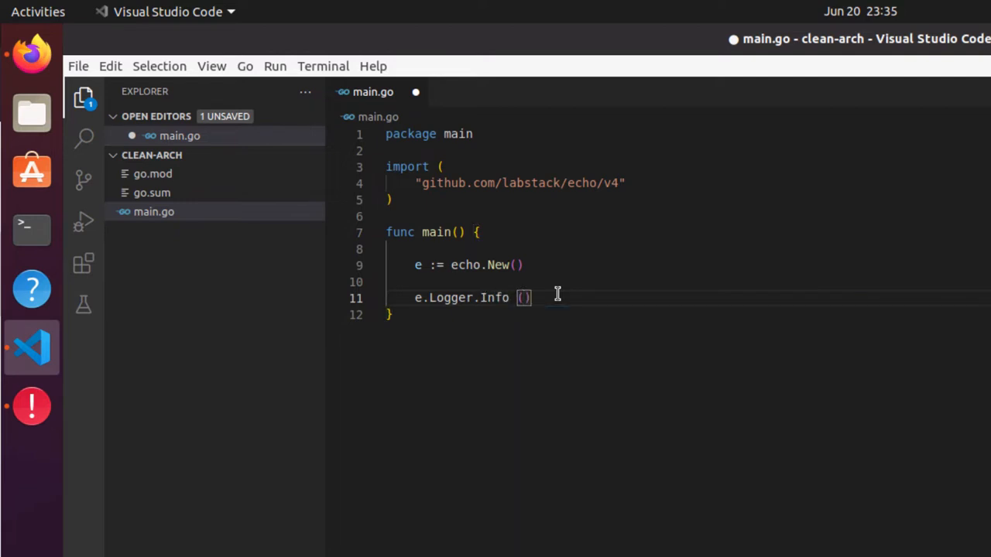
pyautogui.write('e.')
pyautogui.write('S')
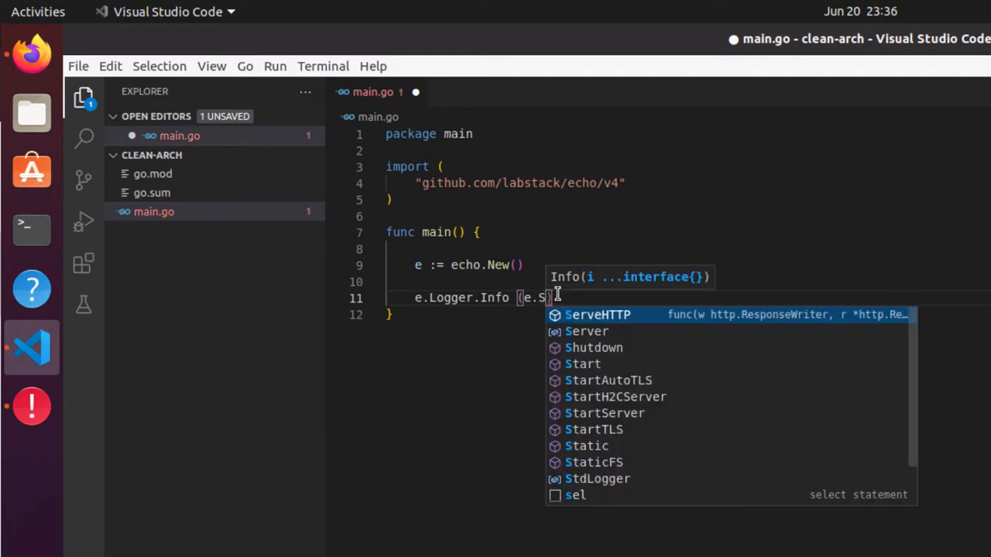
pyautogui.press('Down')
pyautogui.press('Down')
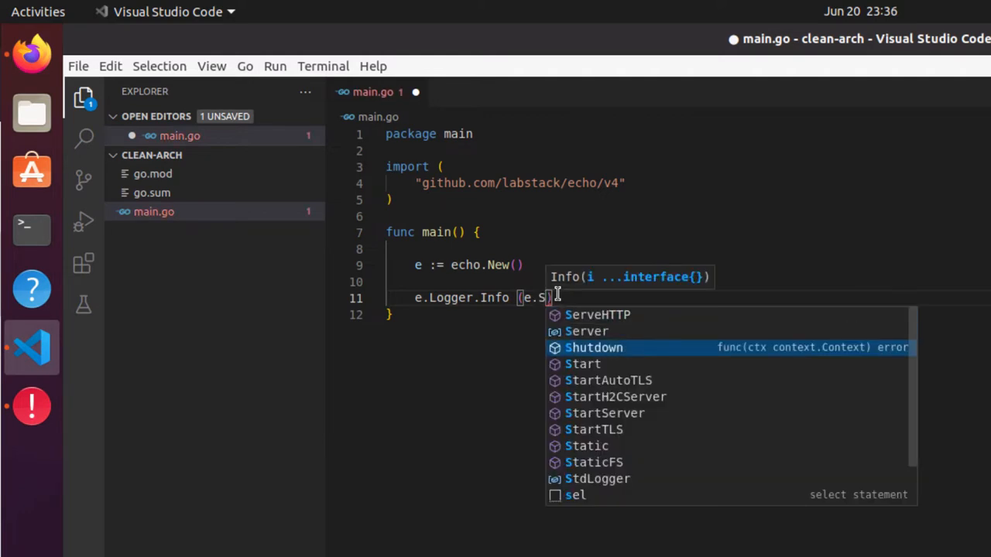
pyautogui.write('a')
pyautogui.press('Down')
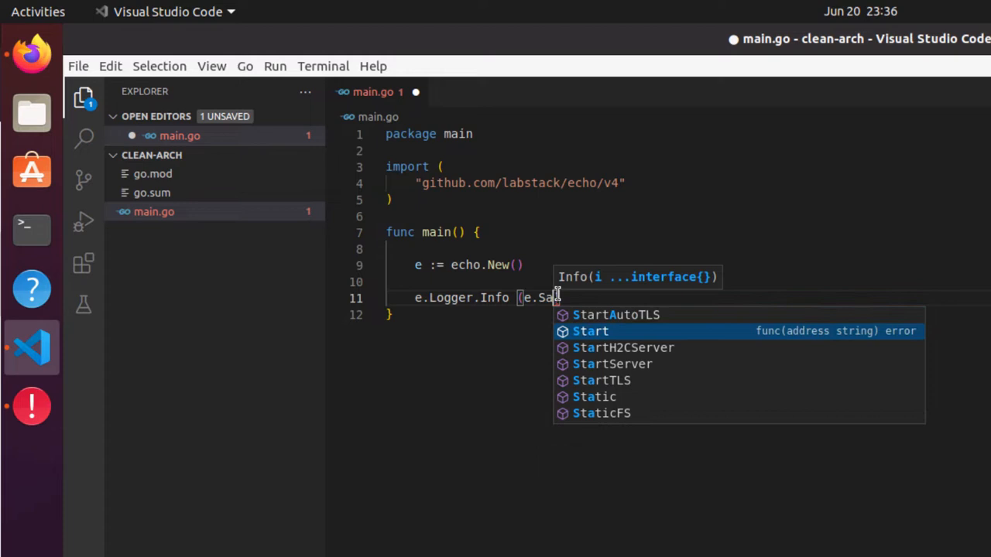
pyautogui.press('Return')
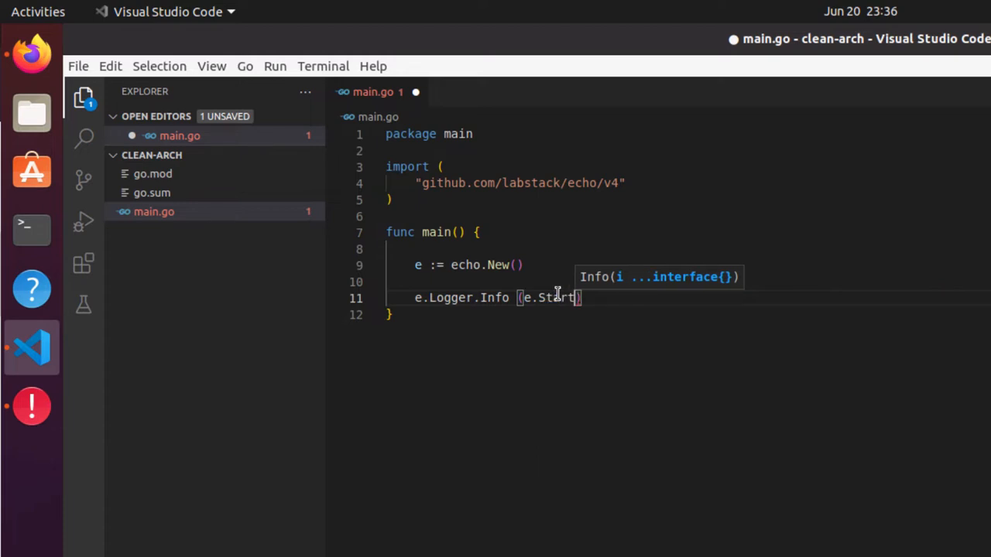
pyautogui.write('(')
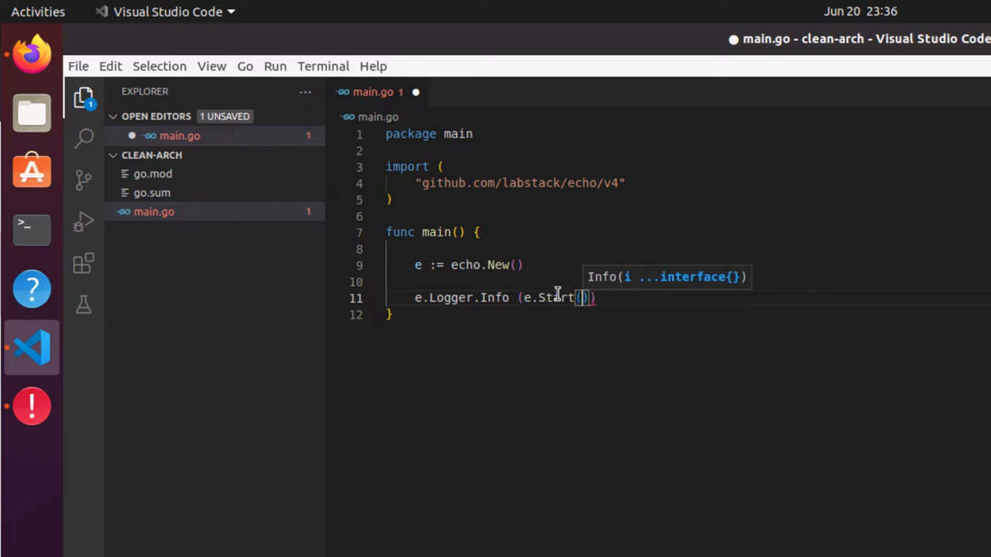
pyautogui.write(':8090')
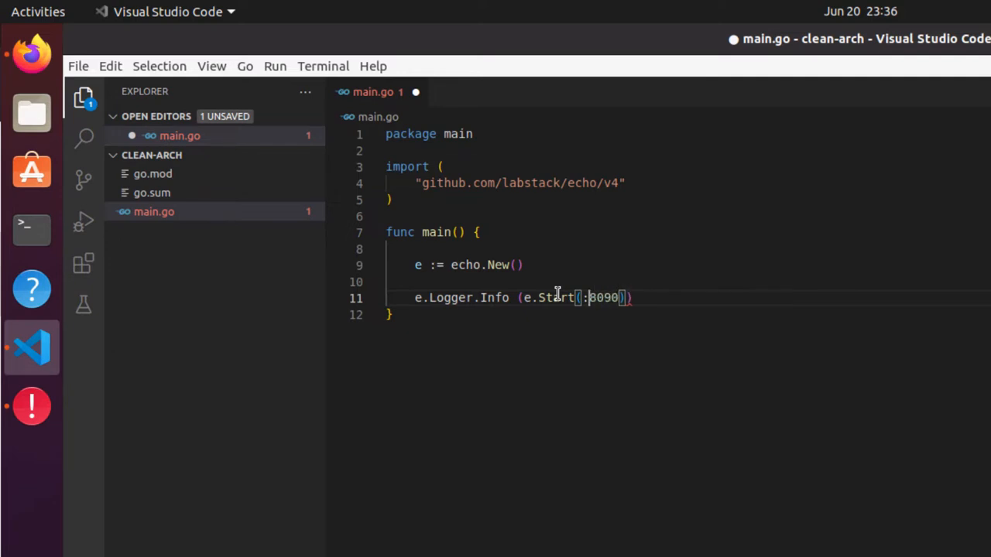
# - Fix the quotes so the server starts on ":8090" and save main.go
pyautogui.hotkey('shift', 'ctrl', 'Left')
pyautogui.press('Left')
pyautogui.write('"')
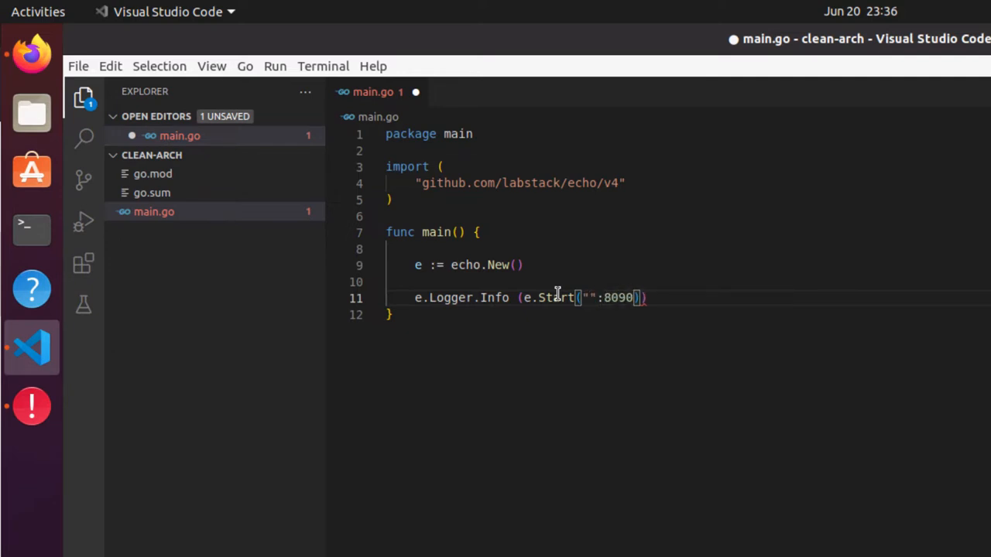
pyautogui.press('Delete')
pyautogui.press('Right')
pyautogui.press('Right')
pyautogui.press('Right')
pyautogui.press('Right')
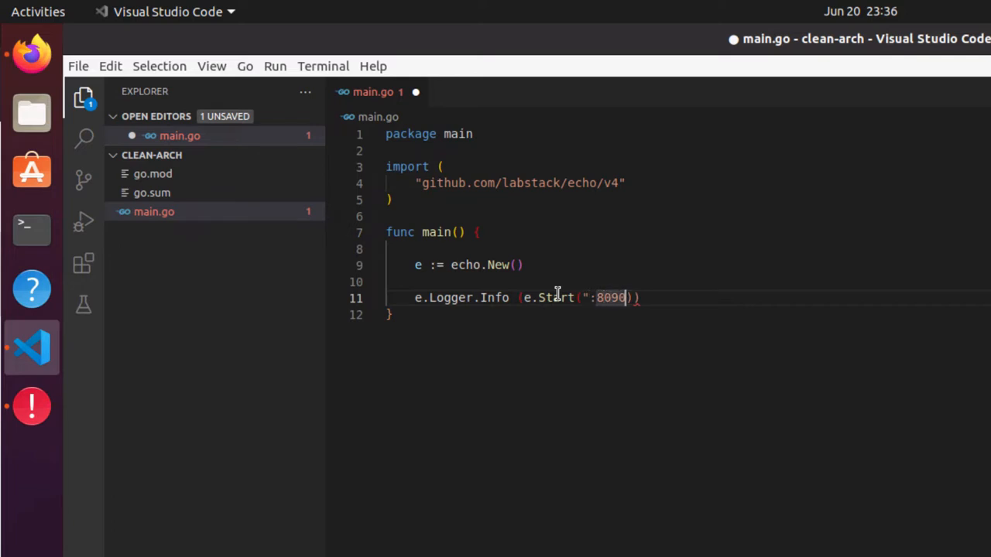
pyautogui.press('Right')
pyautogui.press('Right')
pyautogui.write('"')
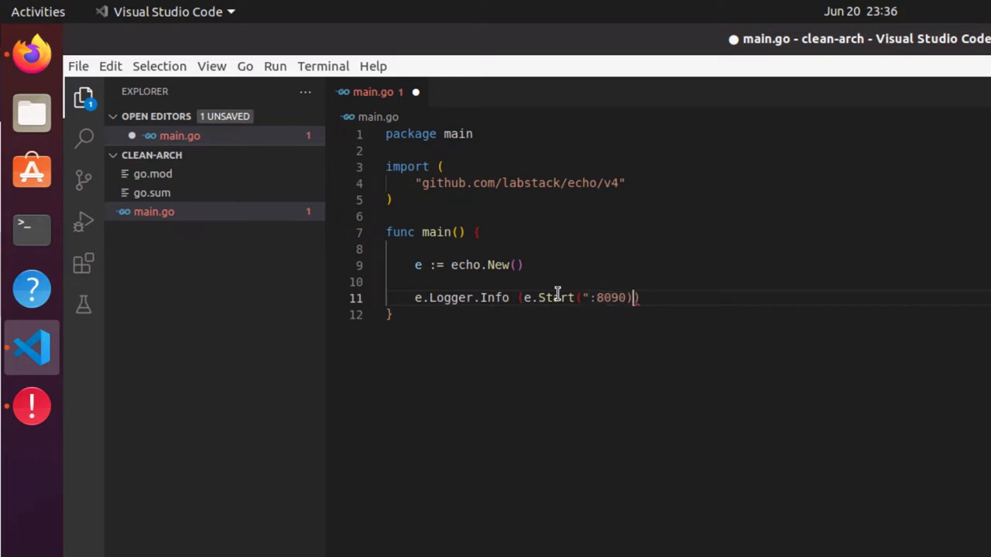
pyautogui.press('BackSpace')
pyautogui.press('Left')
pyautogui.press('Left')
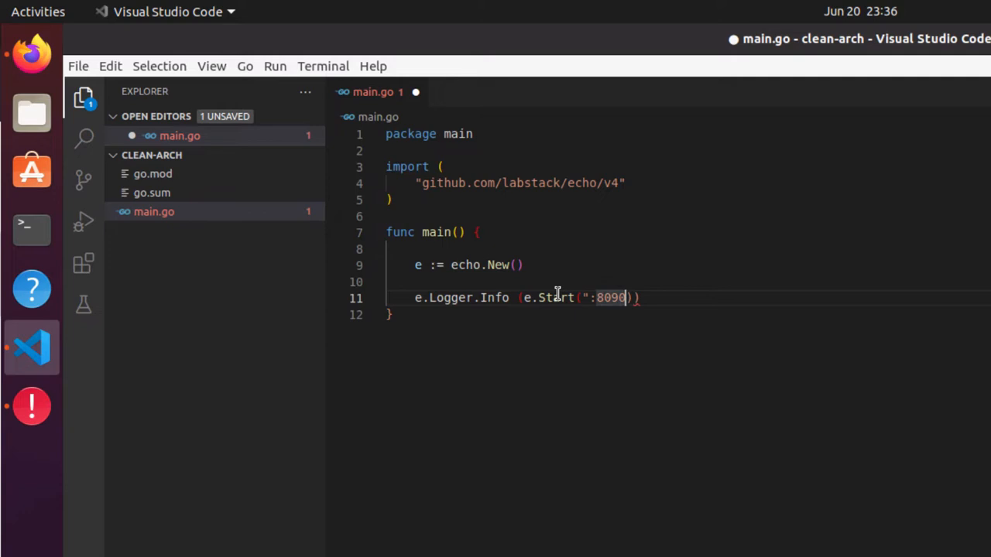
pyautogui.write('"')
pyautogui.hotkey('ctrl', 's')
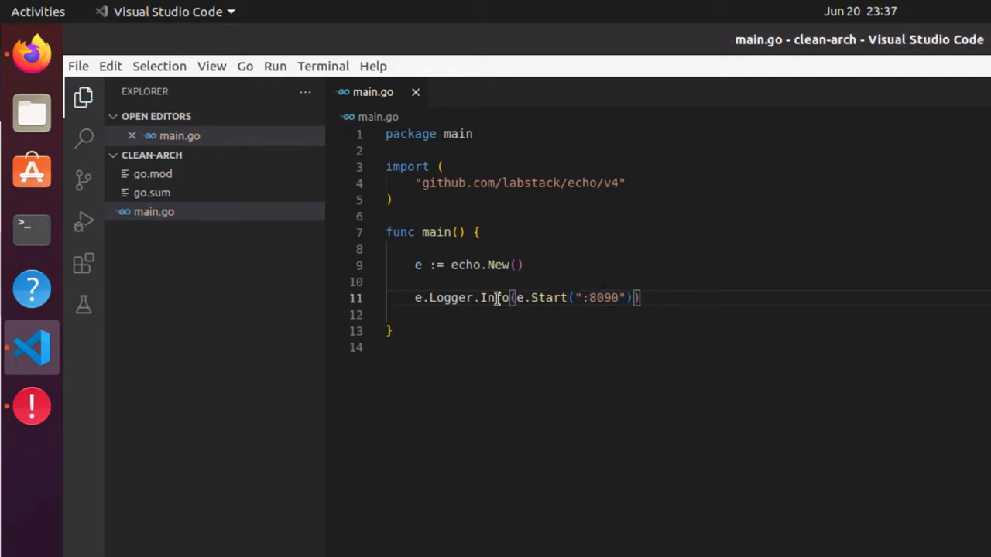
pyautogui.click(520, 404)
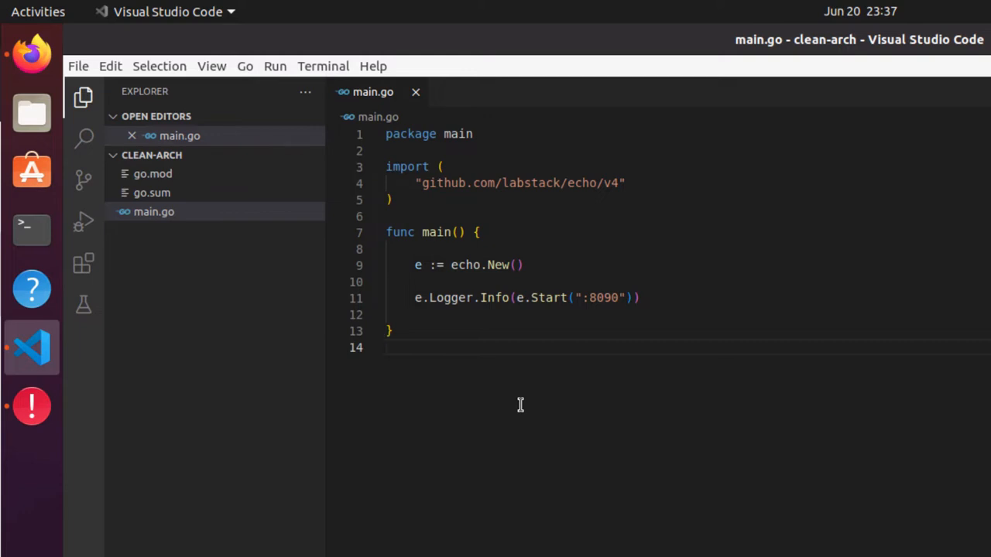
pyautogui.moveTo(415, 264); pyautogui.dragTo(438, 266)
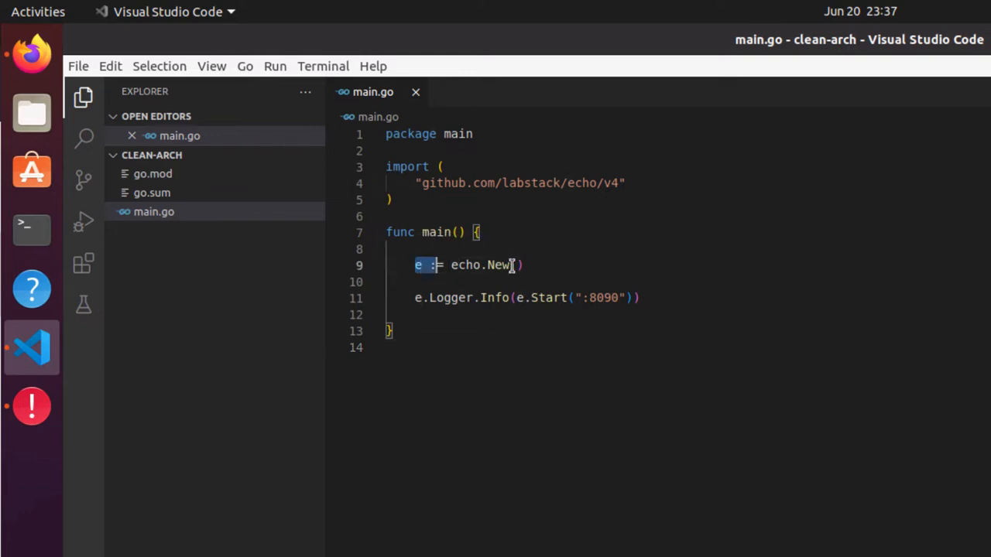
pyautogui.moveTo(511, 265); pyautogui.dragTo(566, 265)
pyautogui.click(565, 265)
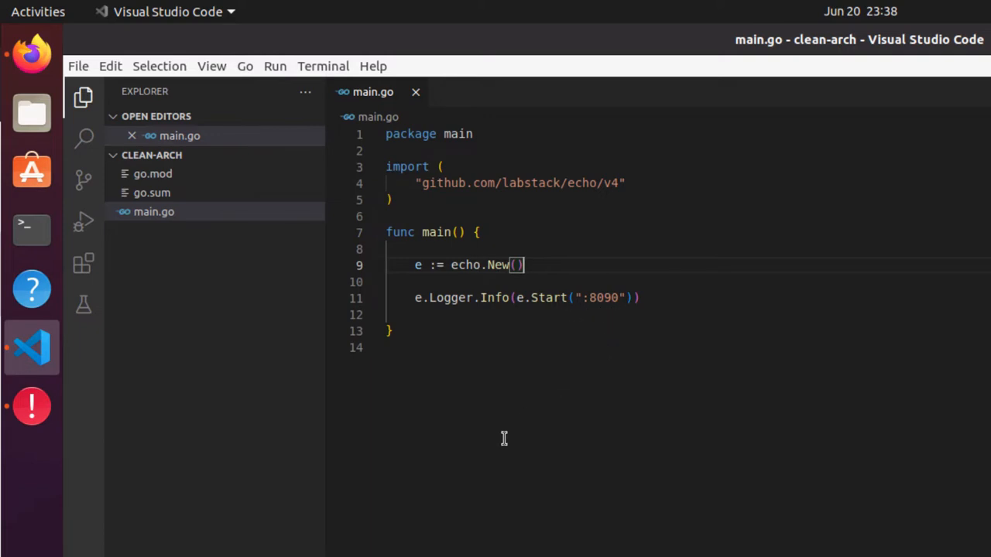
# - Run go build in a new terminal, producing the cleanapp binary, and open it
pyautogui.click(323, 65)
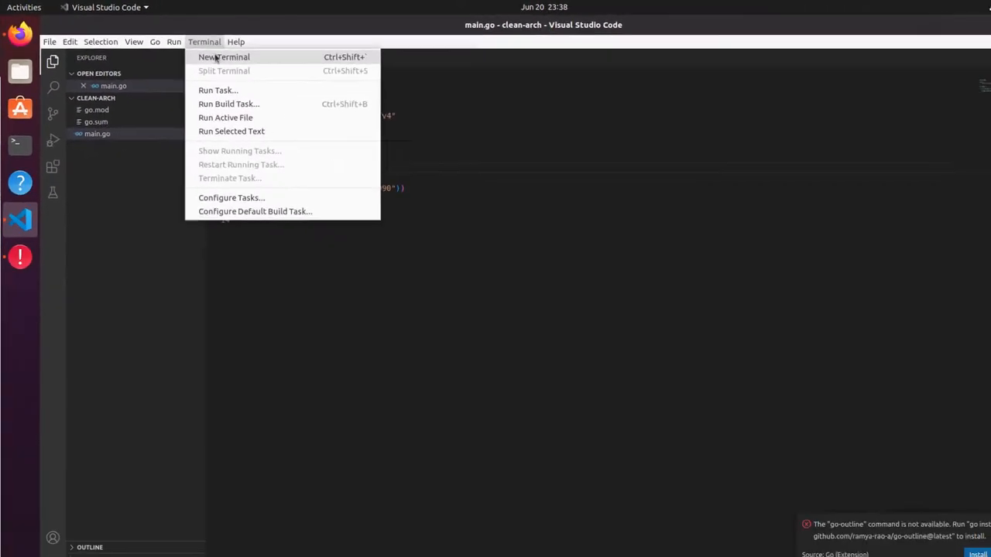
pyautogui.click(224, 56)
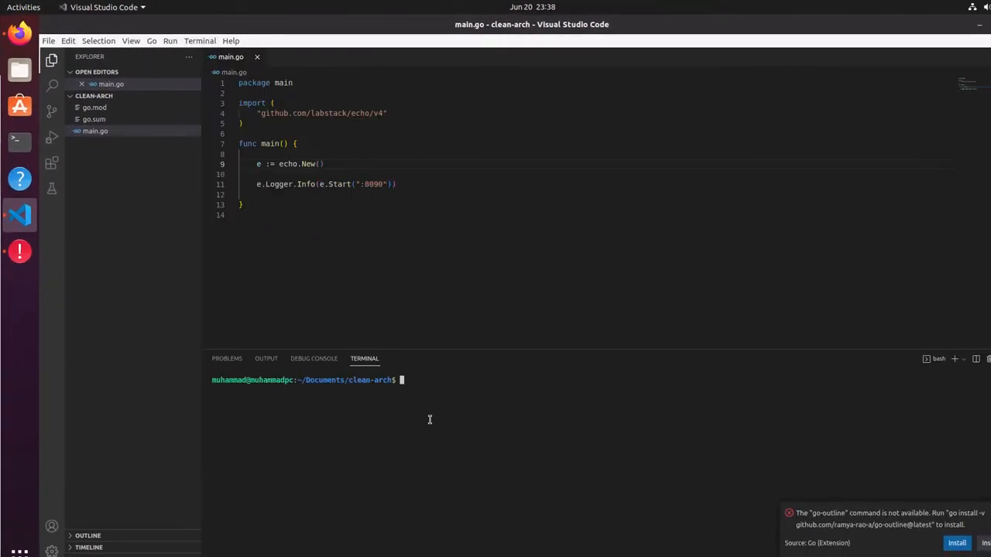
pyautogui.write('go build')
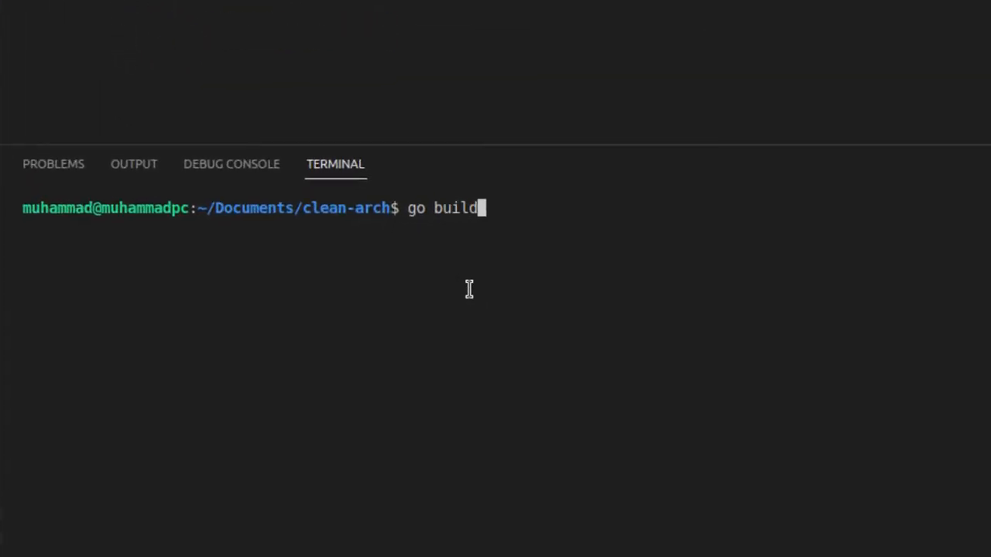
pyautogui.press('Return')
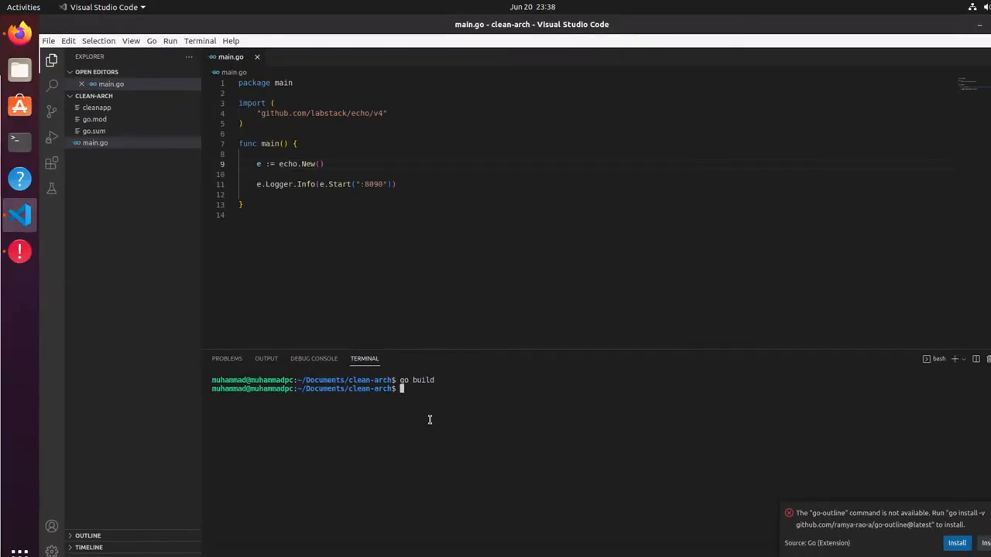
pyautogui.click(95, 142)
pyautogui.click(97, 108)
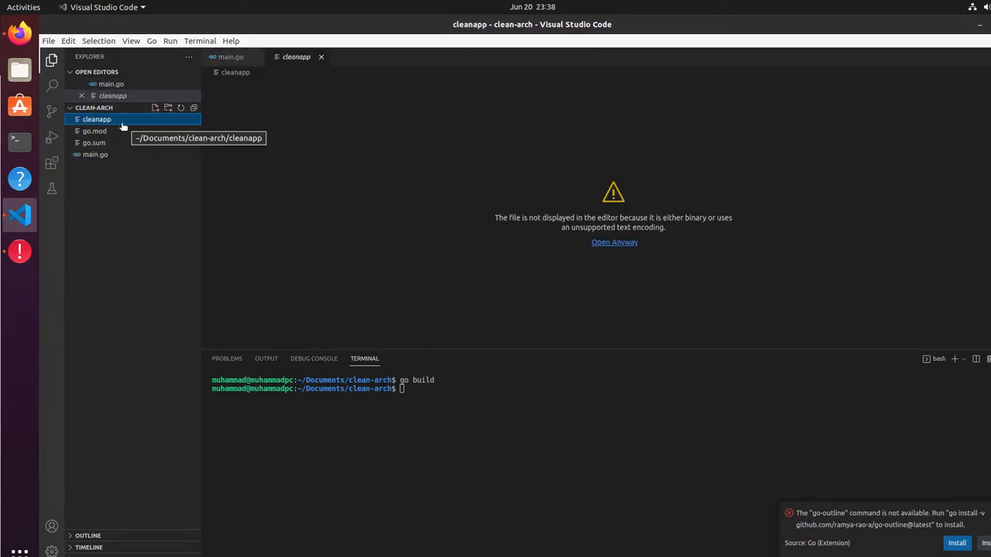
pyautogui.click(439, 389)
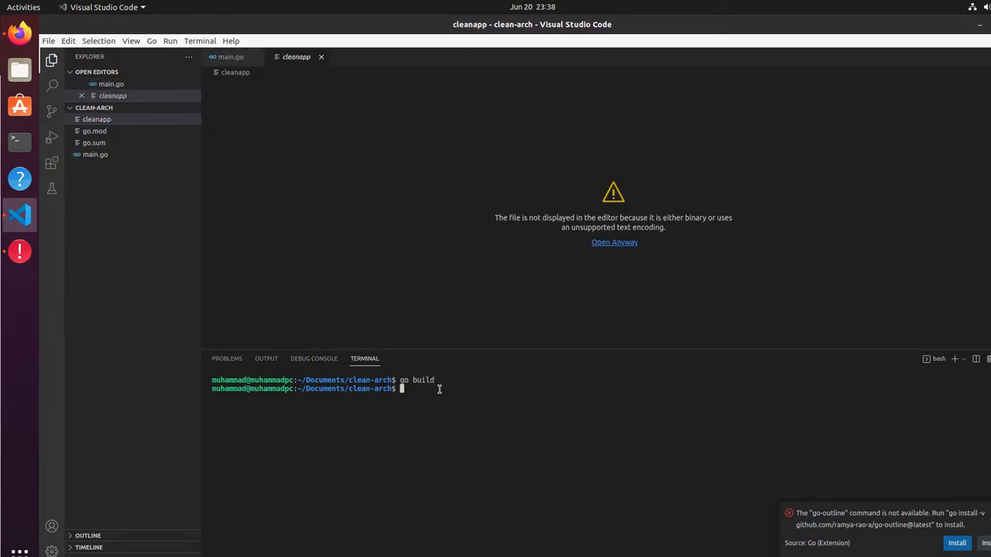
pyautogui.write('./cleanapp')
# - Run ./cleanapp so the Echo server starts on :8090, then focus the file tree
pyautogui.press('Return')
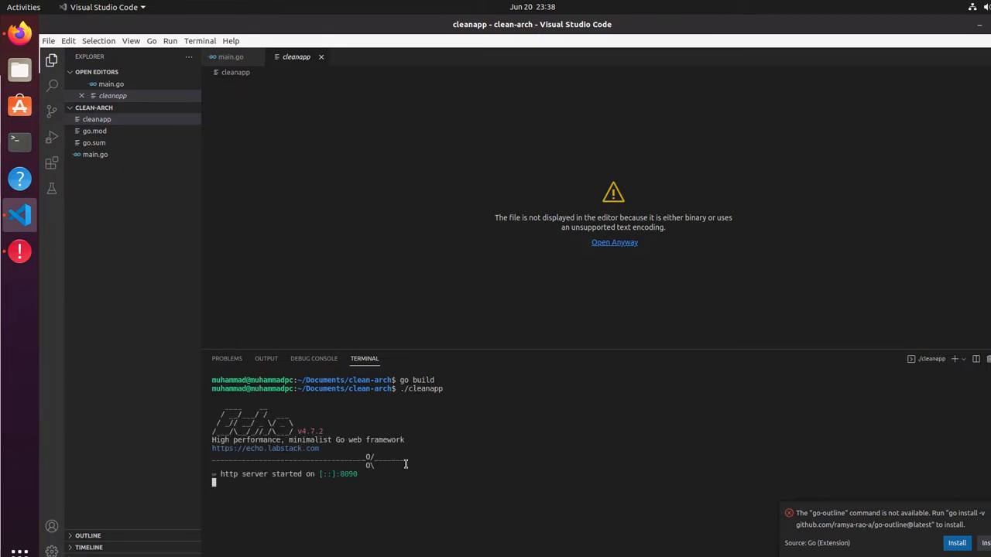
pyautogui.moveTo(364, 474); pyautogui.dragTo(339, 475)
pyautogui.click(374, 475)
pyautogui.moveTo(310, 440); pyautogui.dragTo(425, 442)
pyautogui.click(435, 441)
pyautogui.click(106, 109)
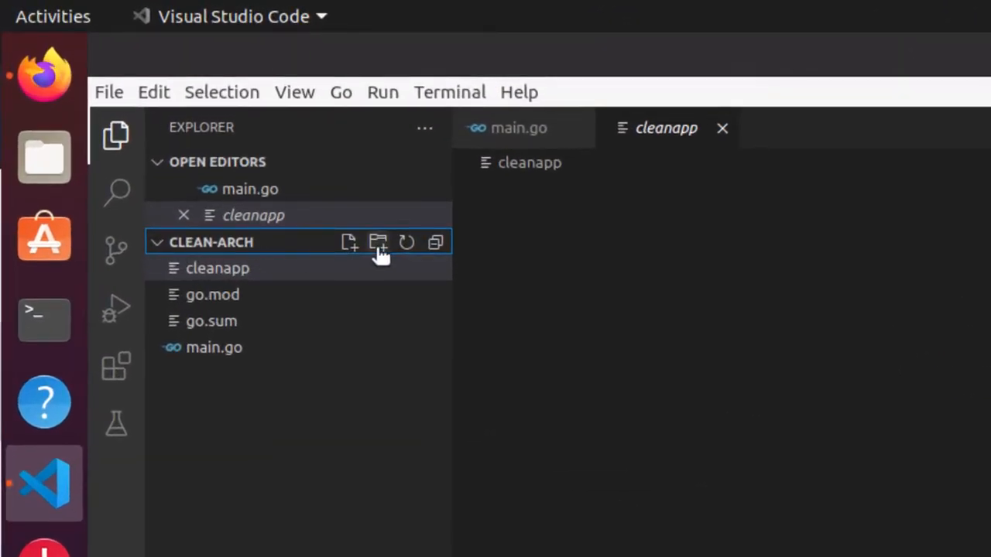
# - Create BookStore/controller folders with an empty BookControler.go opened inside
pyautogui.click(378, 243)
pyautogui.write('Book')
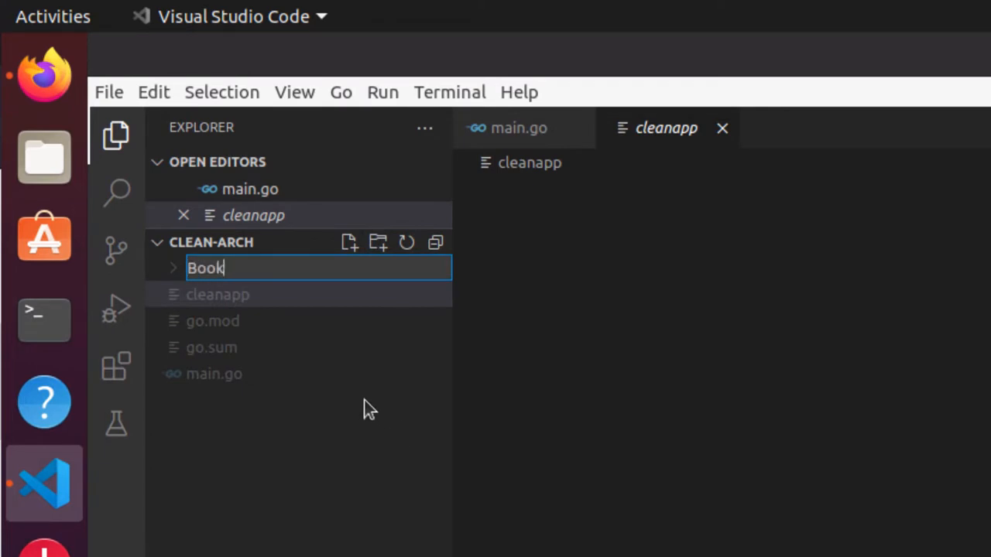
pyautogui.write('Store')
pyautogui.press('Return')
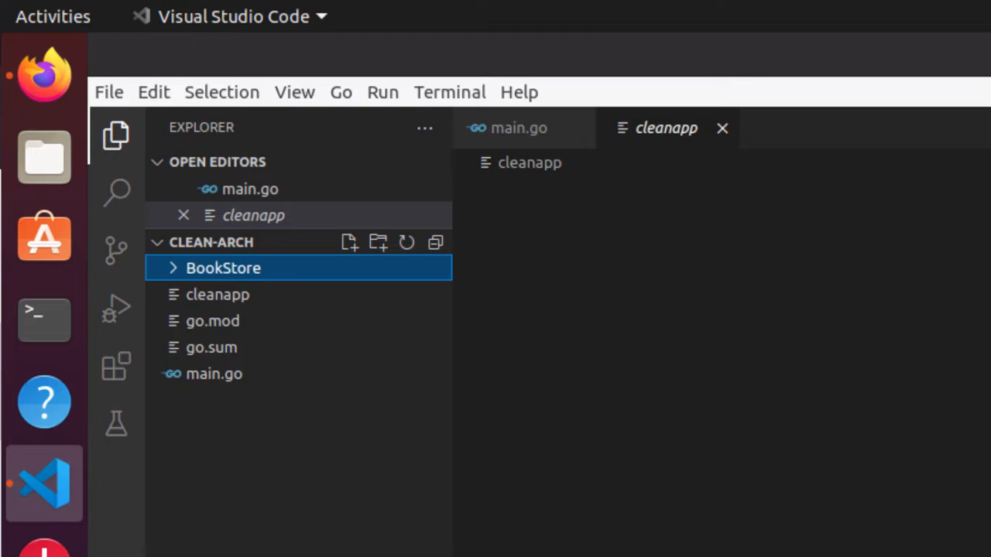
pyautogui.rightClick(259, 272)
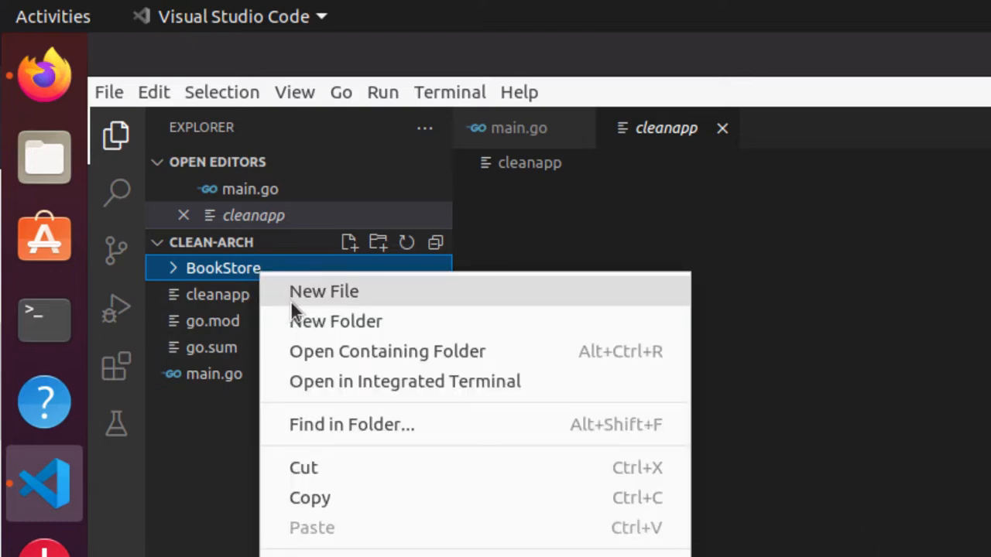
pyautogui.click(364, 326)
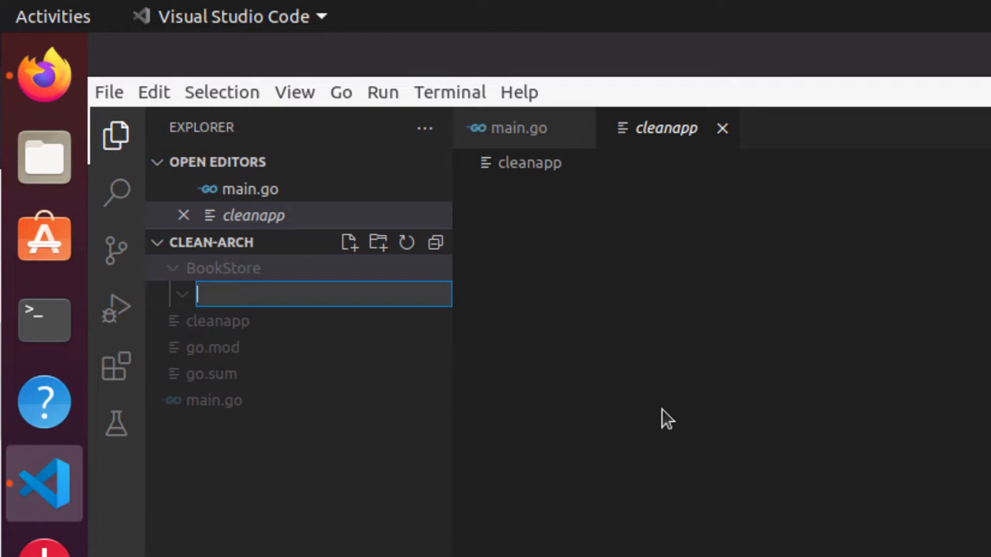
pyautogui.write('con')
pyautogui.write('troller')
pyautogui.press('Return')
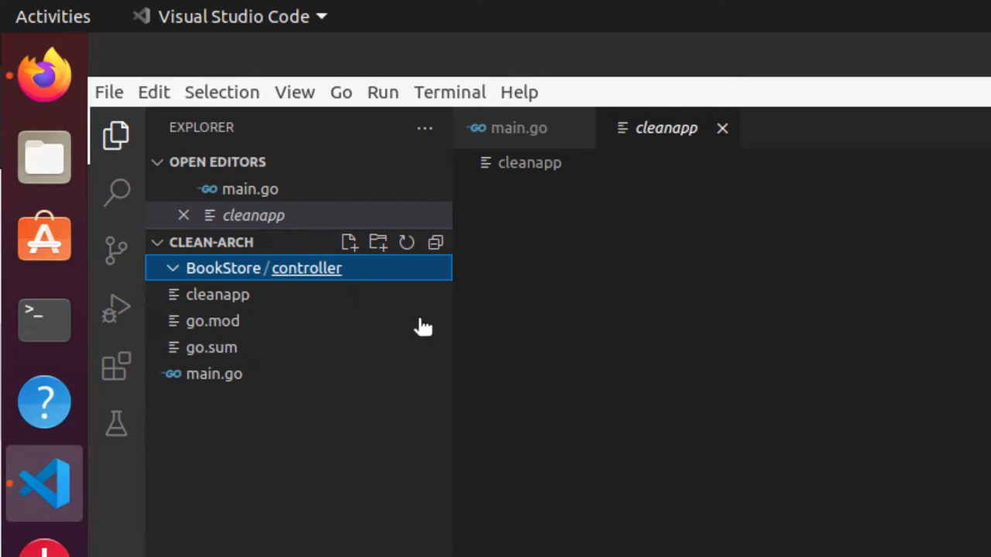
pyautogui.click(349, 243)
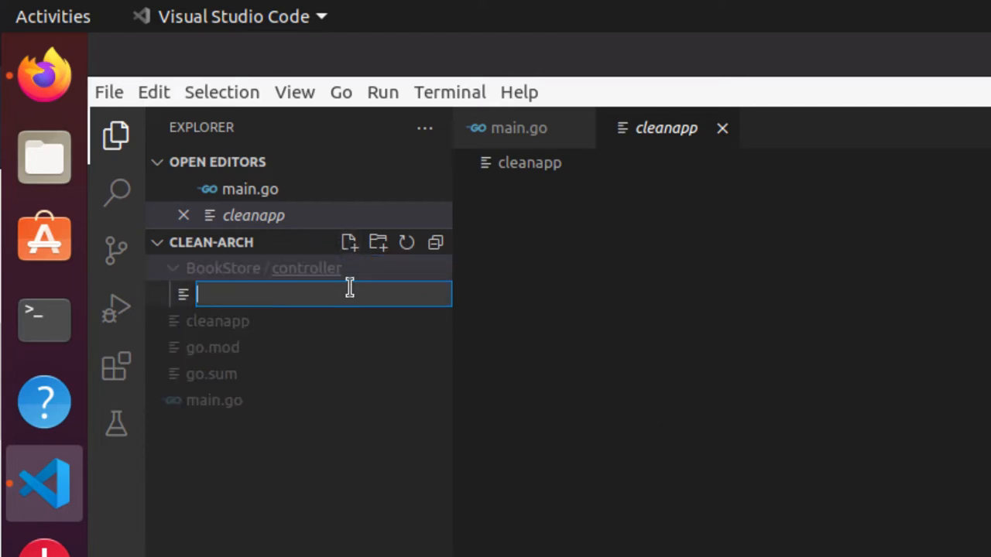
pyautogui.write('Book')
pyautogui.write('Controler')
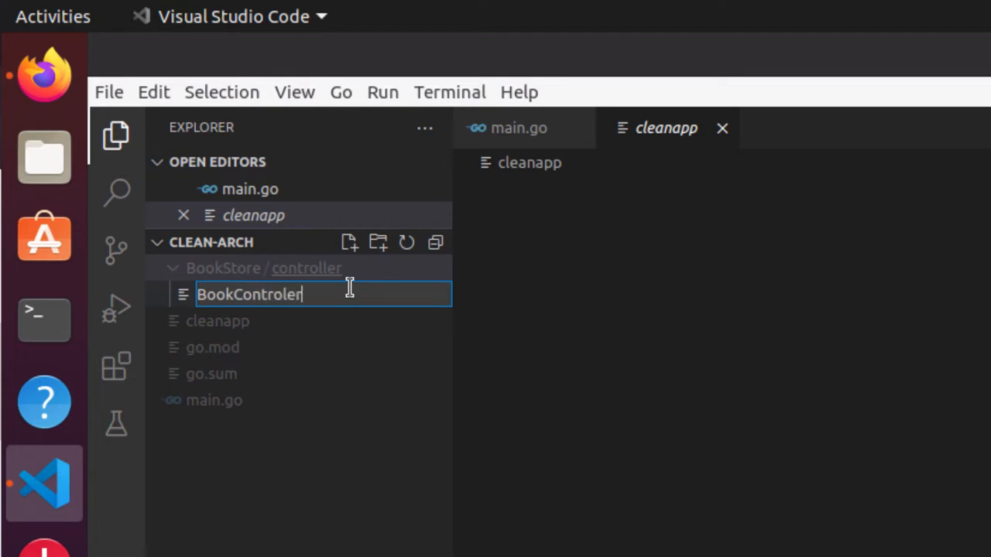
pyautogui.write('.go')
pyautogui.press('Return')
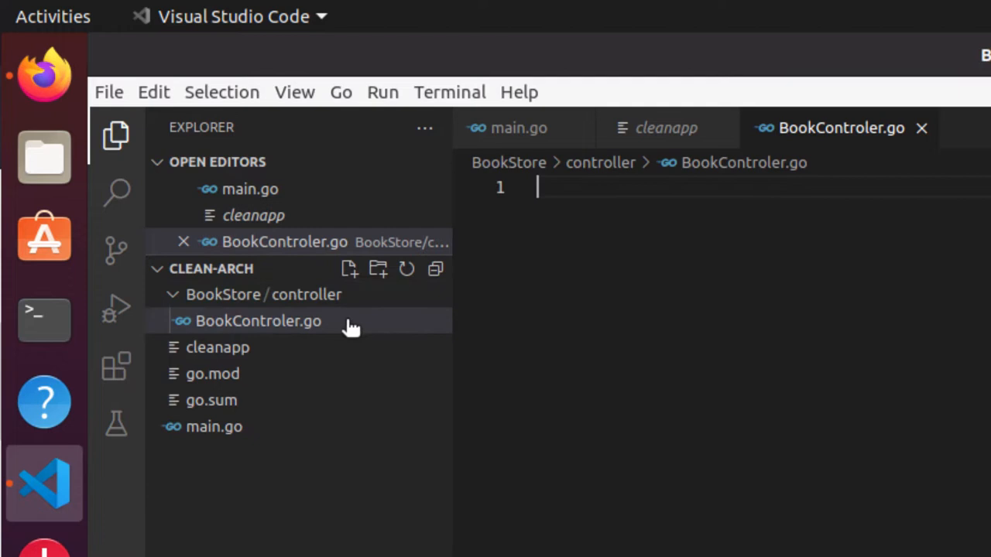
# - Create a service folder in BookStore holding an empty BookService.go
pyautogui.click(224, 295)
pyautogui.rightClick(222, 297)
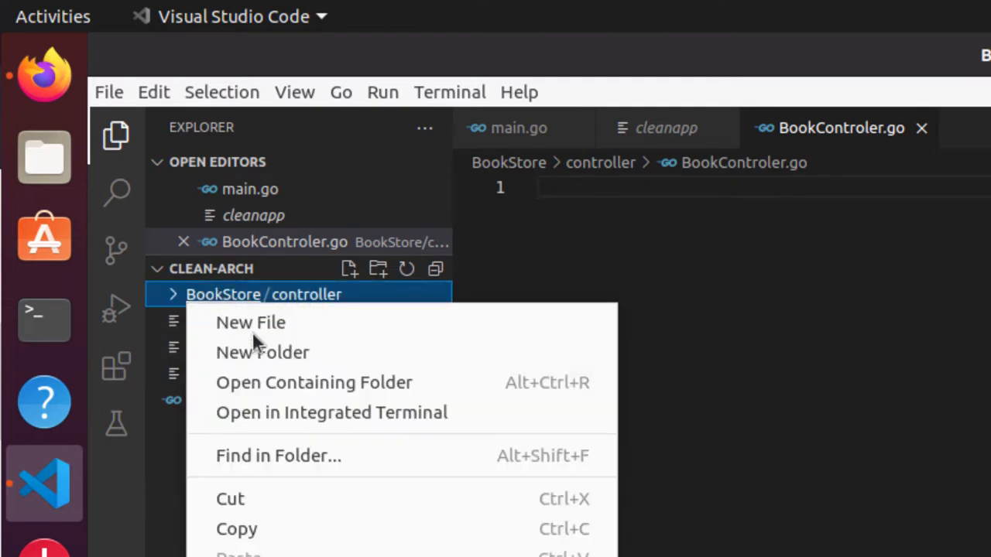
pyautogui.click(274, 356)
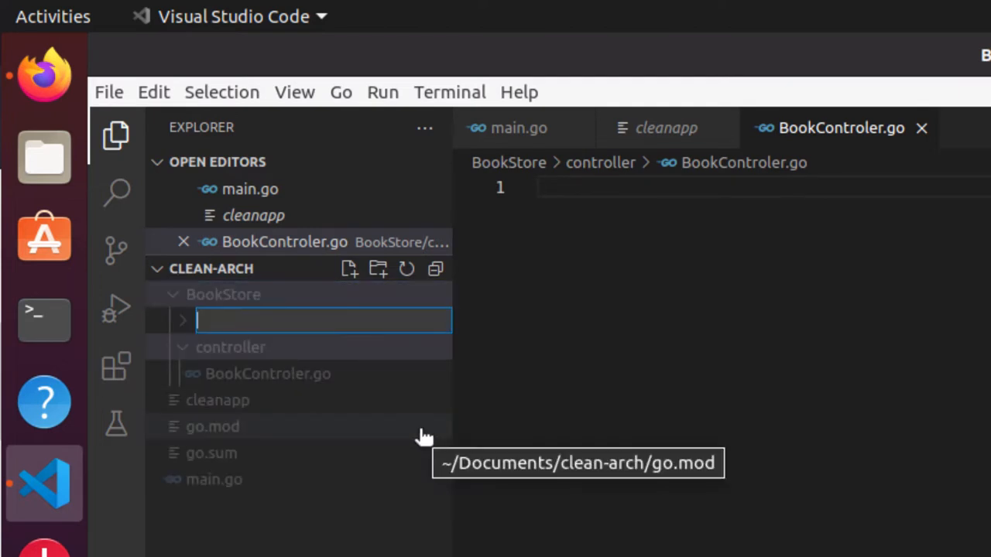
pyautogui.write('service')
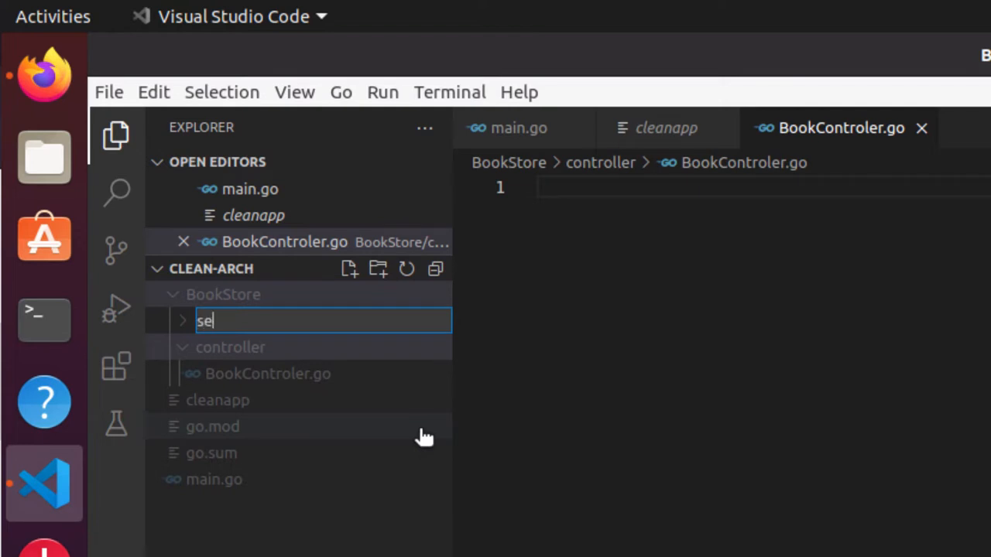
pyautogui.press('Return')
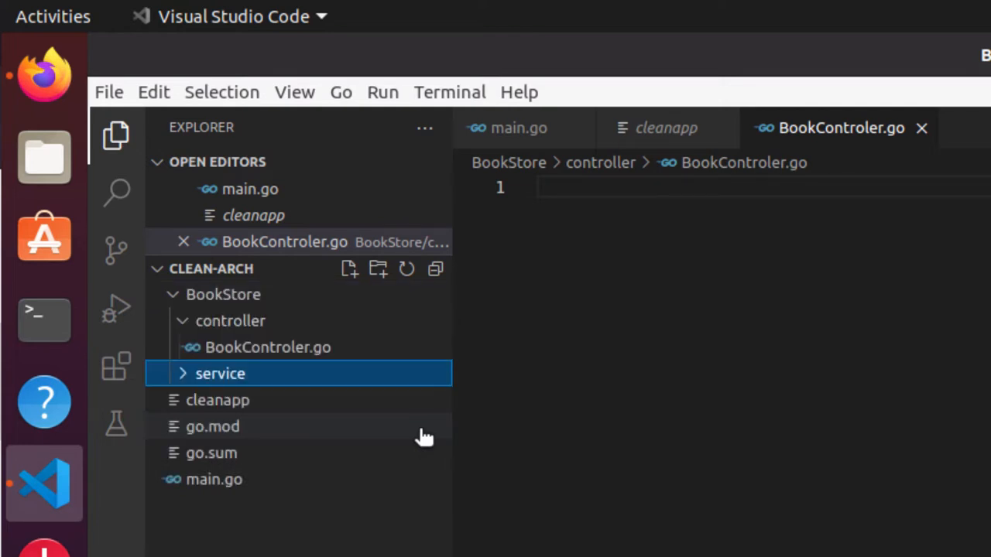
pyautogui.rightClick(291, 376)
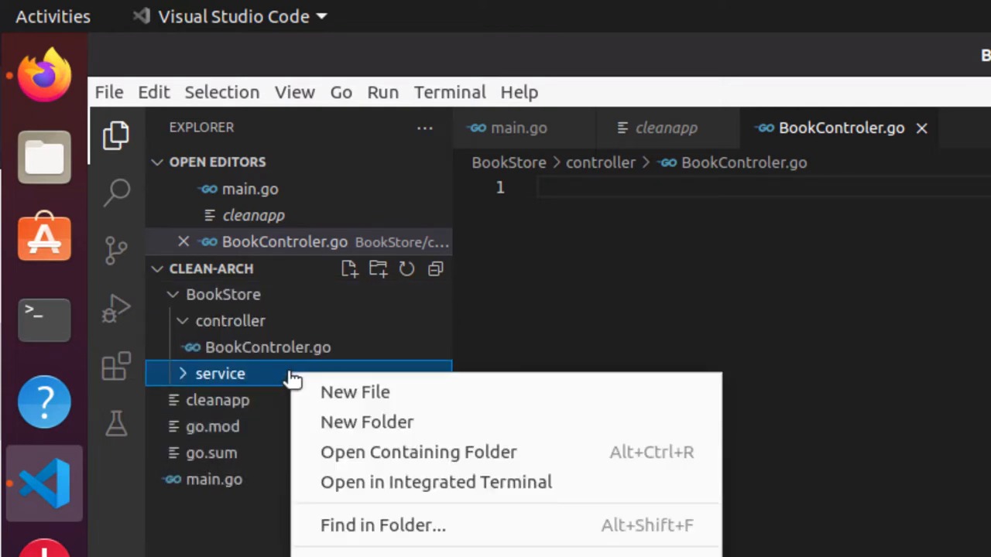
pyautogui.click(333, 395)
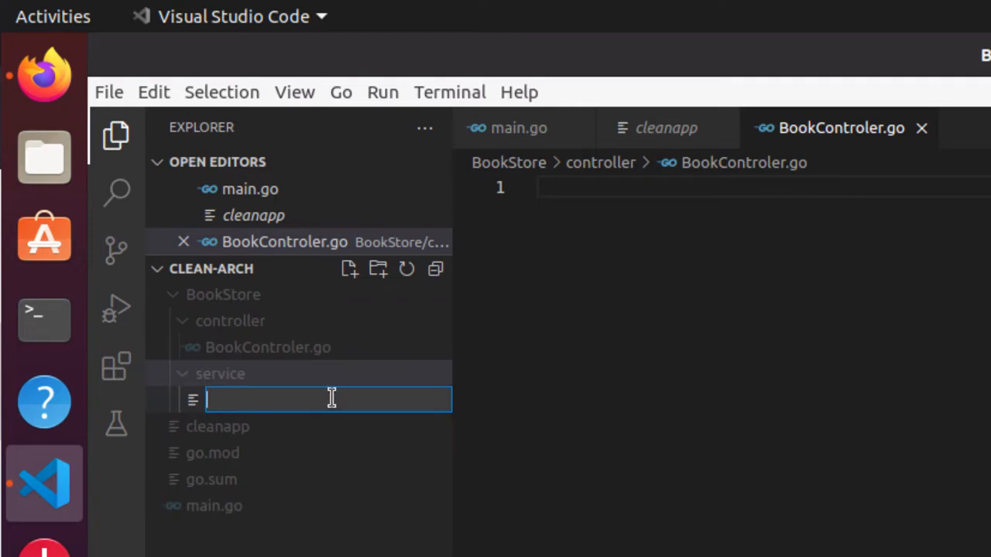
pyautogui.write('BookC')
pyautogui.press('BackSpace')
pyautogui.write('Service.go')
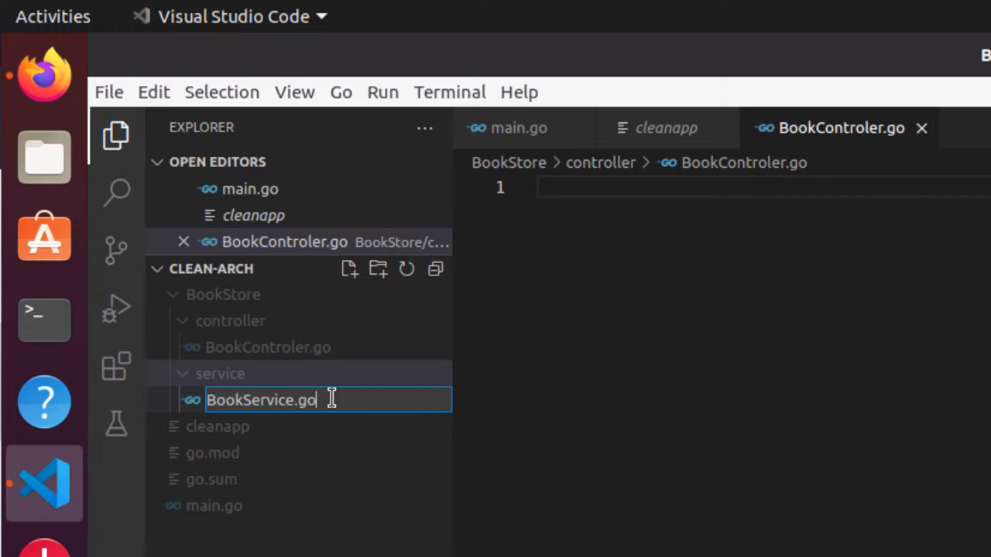
pyautogui.press('Return')
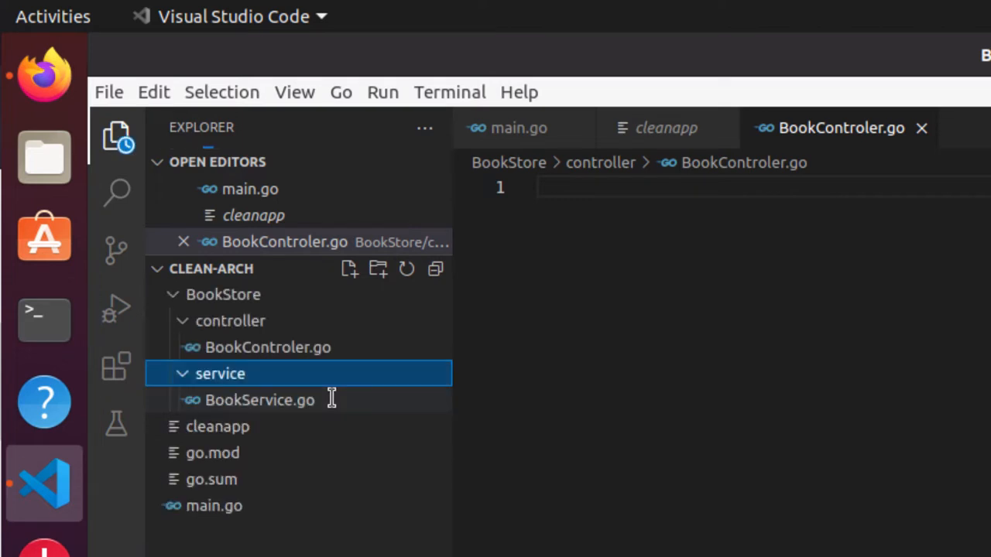
# - Open BookService.go and collapse the tree down to BookStore's controller and service folders
pyautogui.click(183, 374)
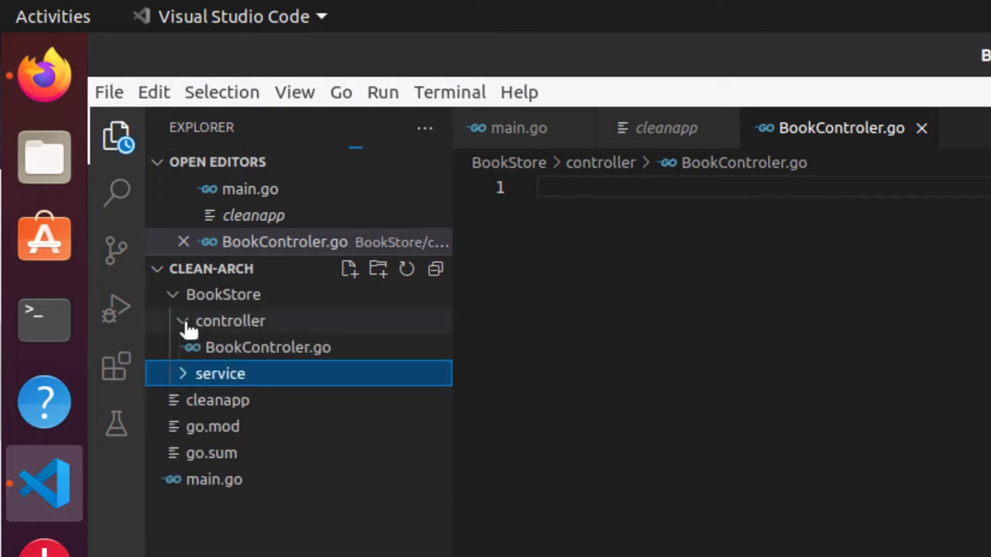
pyautogui.click(190, 322)
pyautogui.click(223, 348)
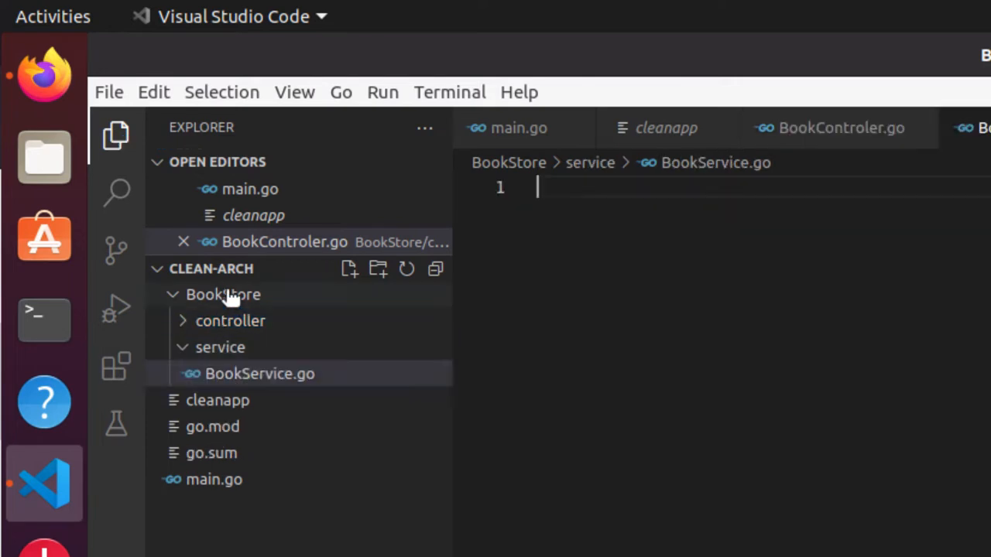
pyautogui.click(236, 320)
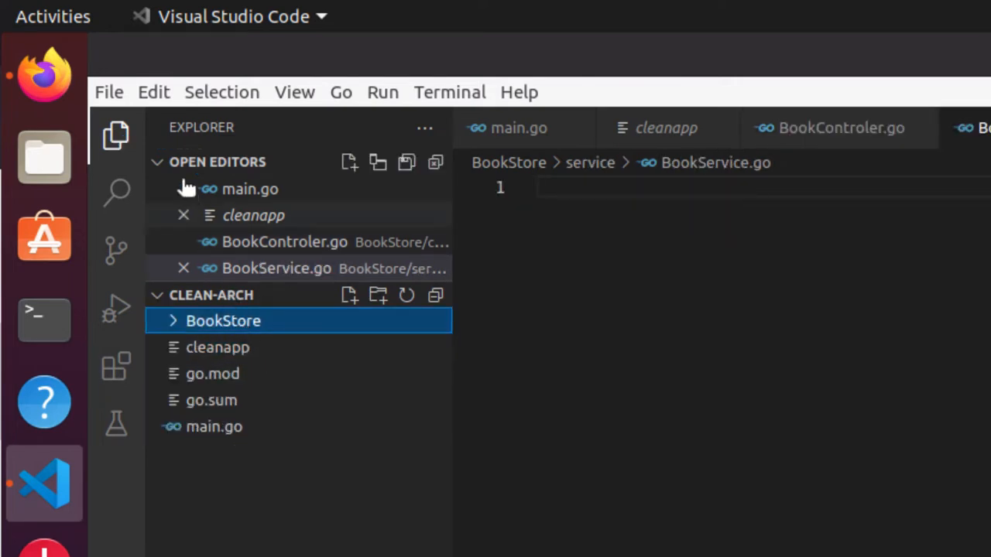
pyautogui.click(157, 162)
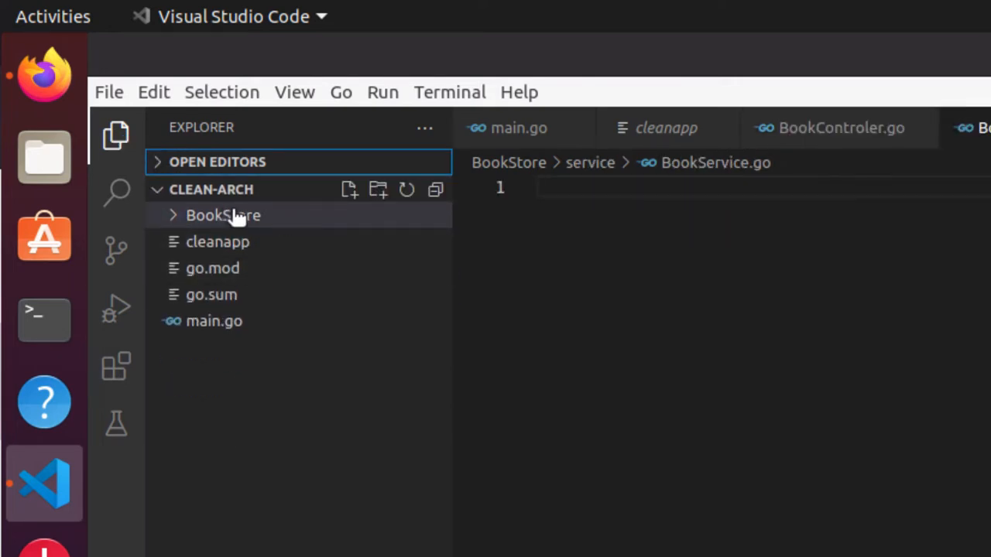
pyautogui.click(180, 215)
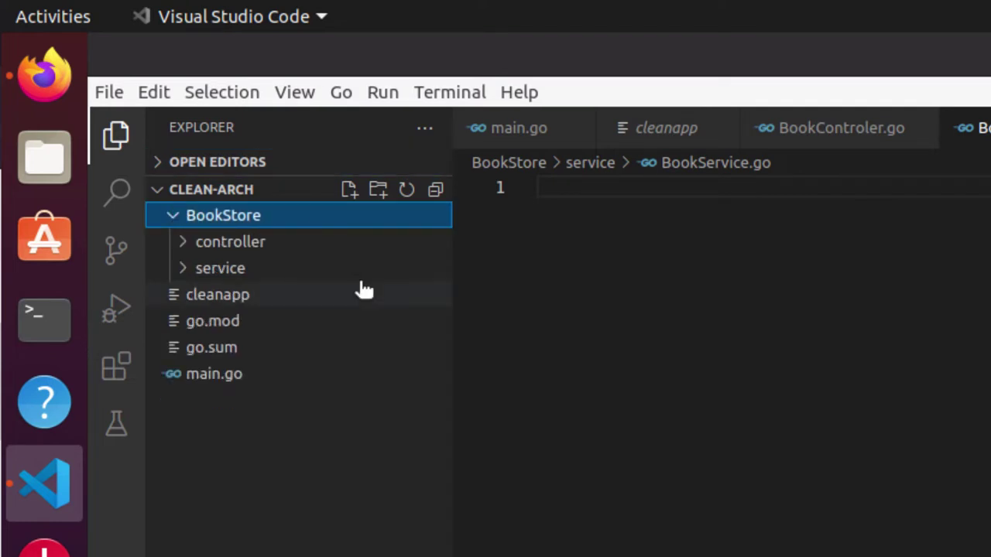
# - Create a data folder in BookStore with an empty Book_data.go inside
pyautogui.click(379, 191)
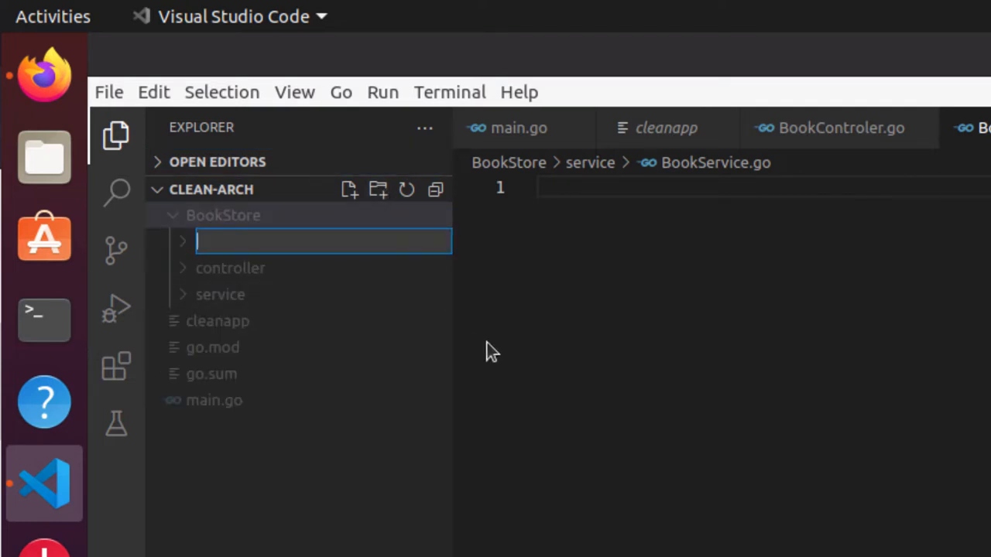
pyautogui.write('Dal')
pyautogui.press('BackSpace')
pyautogui.press('BackSpace')
pyautogui.press('BackSpace')
pyautogui.write('data')
pyautogui.press('Return')
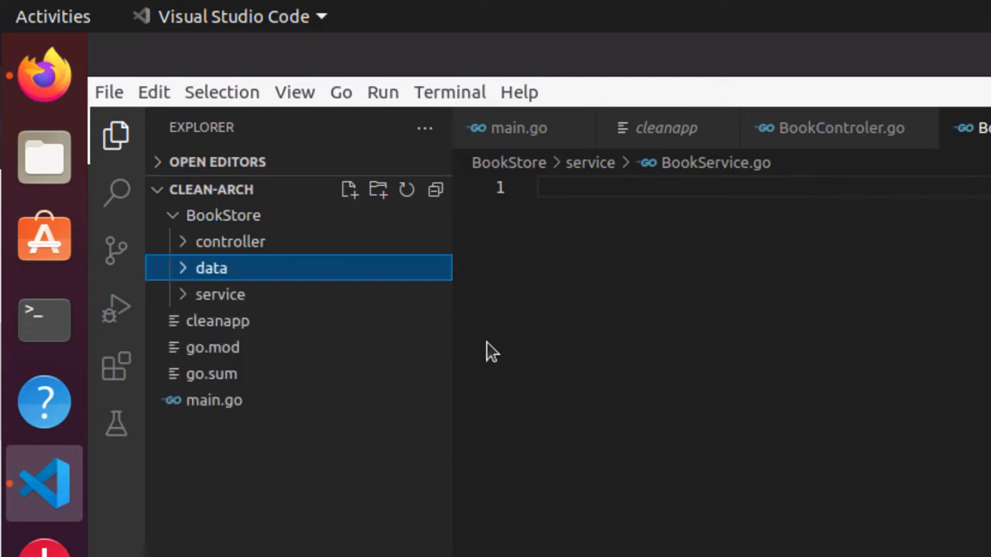
pyautogui.click(349, 190)
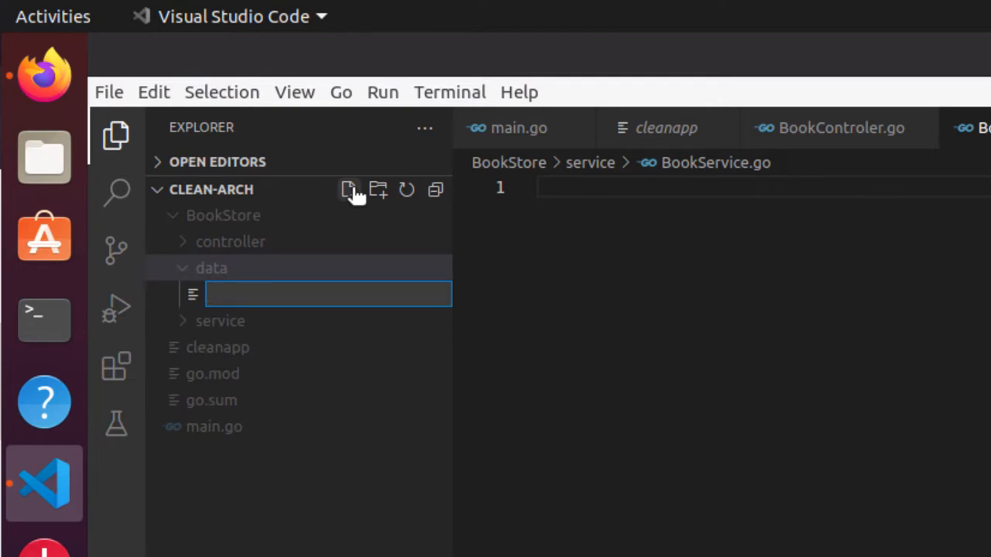
pyautogui.write('N')
pyautogui.press('BackSpace')
pyautogui.write('B')
pyautogui.write('ook_d')
pyautogui.write('ata')
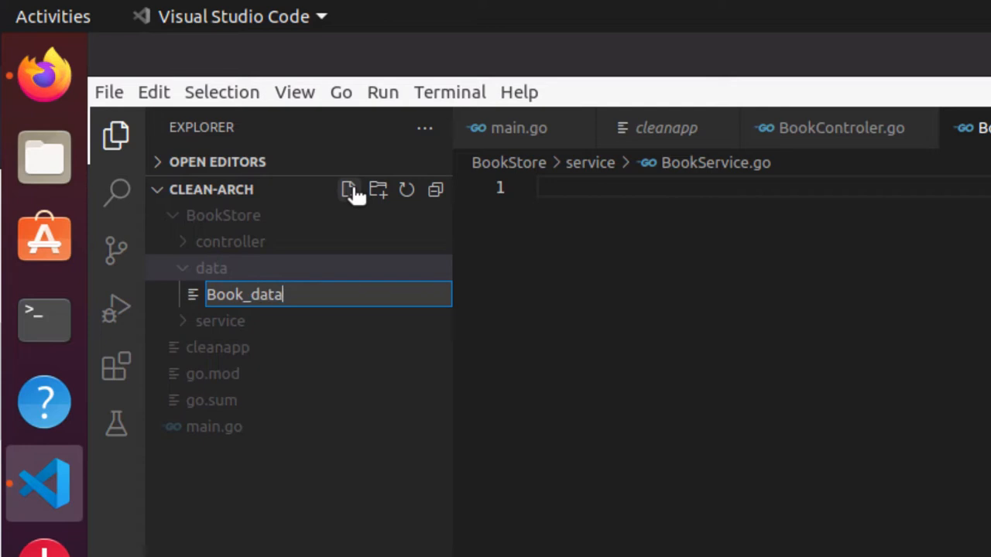
pyautogui.write('.go')
pyautogui.press('Return')
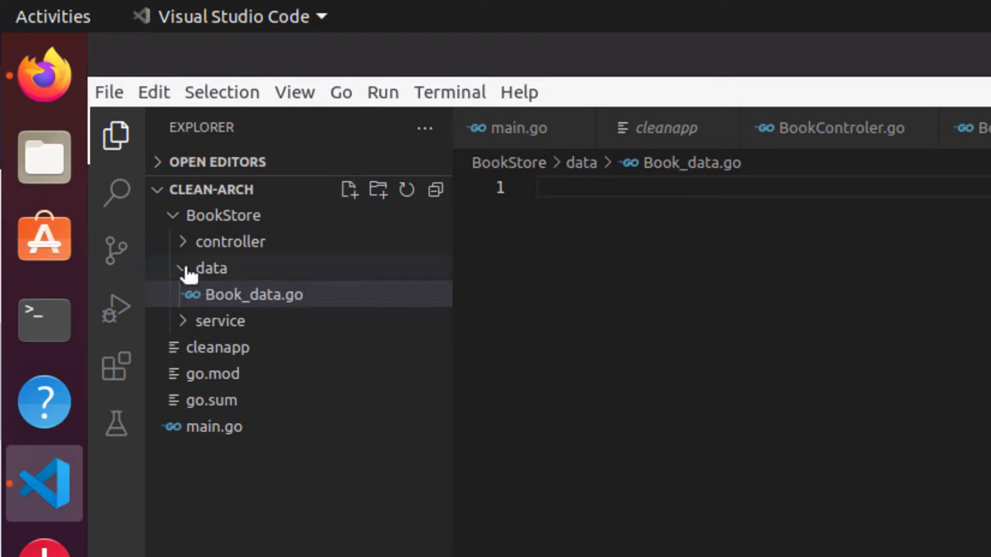
# - Cancel the misplaced folder and create a top-level interface folder instead
pyautogui.click(377, 189)
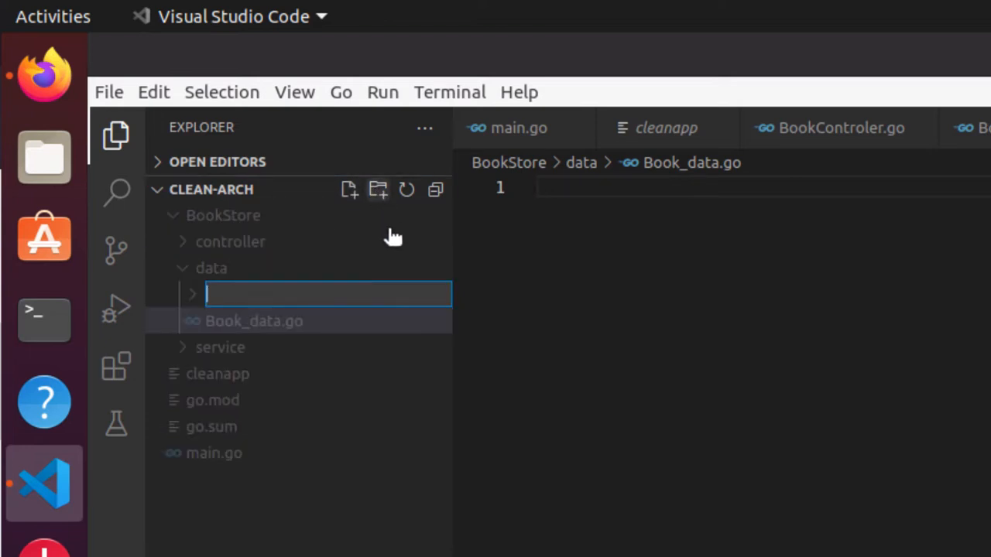
pyautogui.write('interface')
pyautogui.press('Escape')
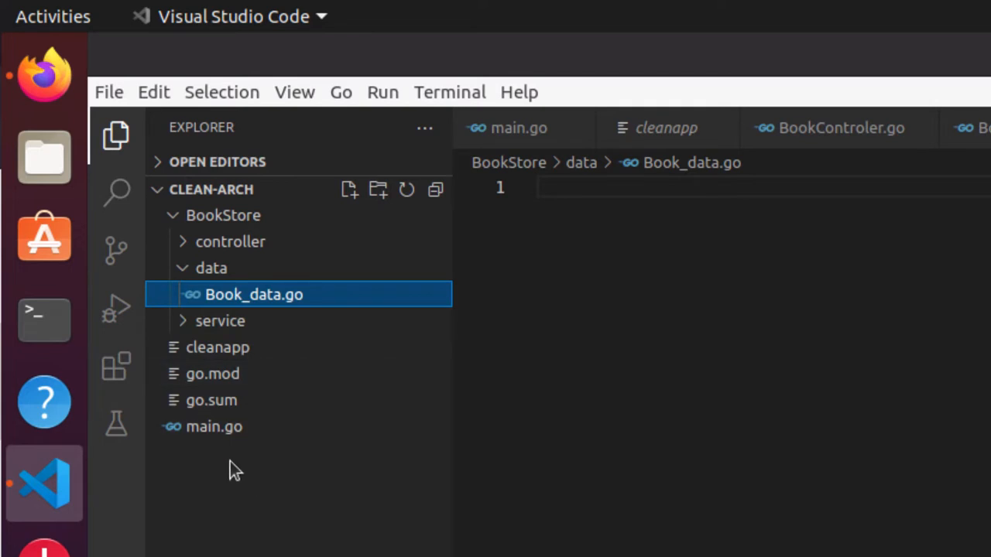
pyautogui.rightClick(230, 449)
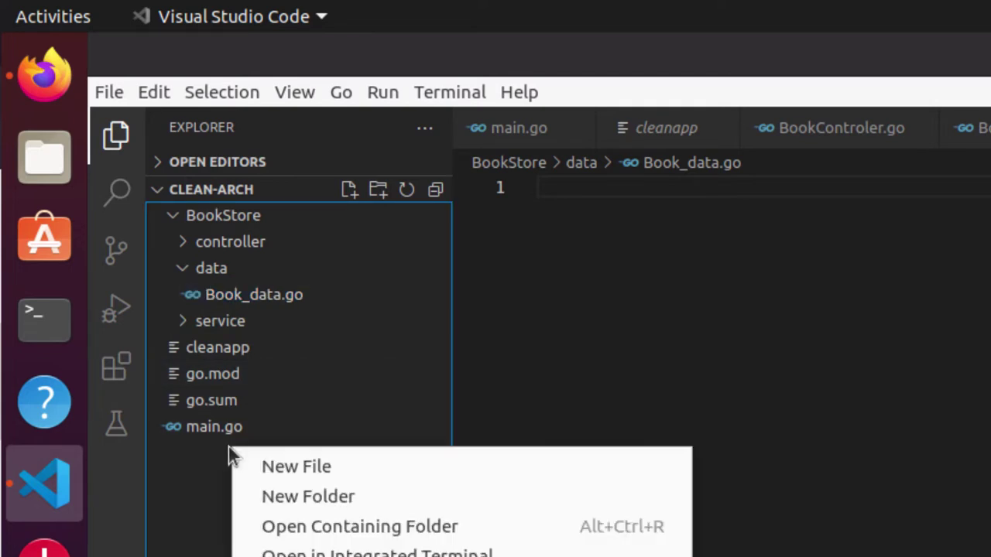
pyautogui.click(263, 496)
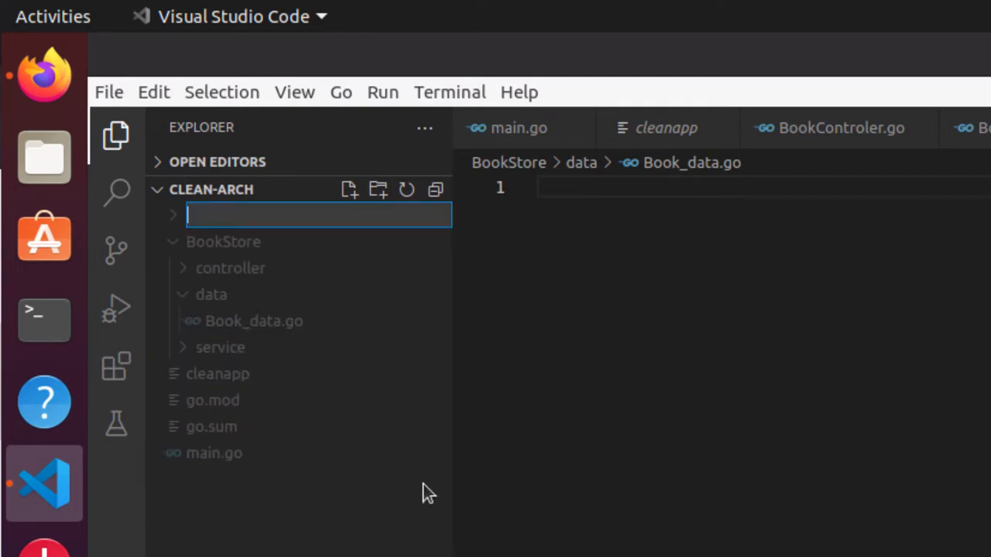
pyautogui.write('interf')
pyautogui.write('ace')
pyautogui.press('Return')
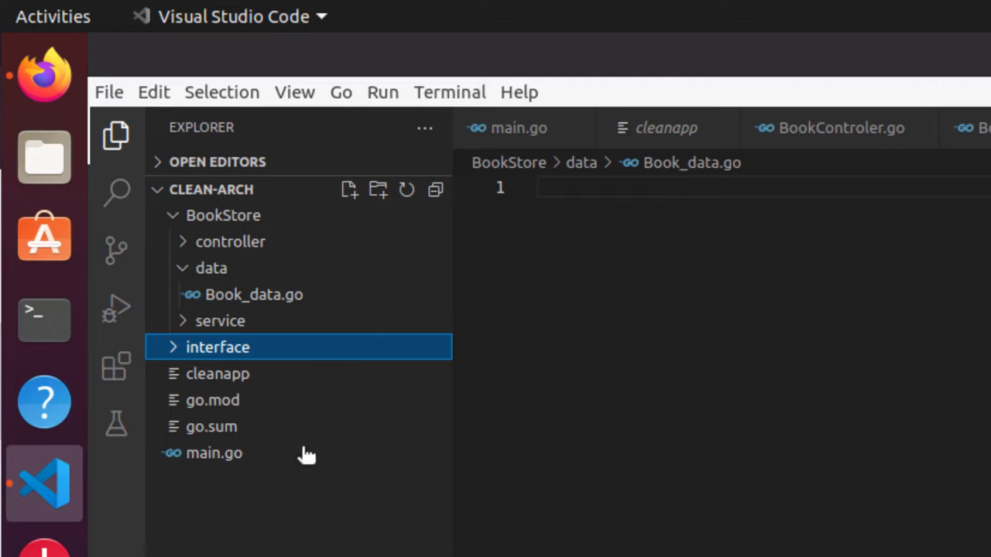
# - Create an empty Book_Interface.go inside the interface folder, then fold the folder away
pyautogui.rightClick(275, 350)
pyautogui.click(346, 368)
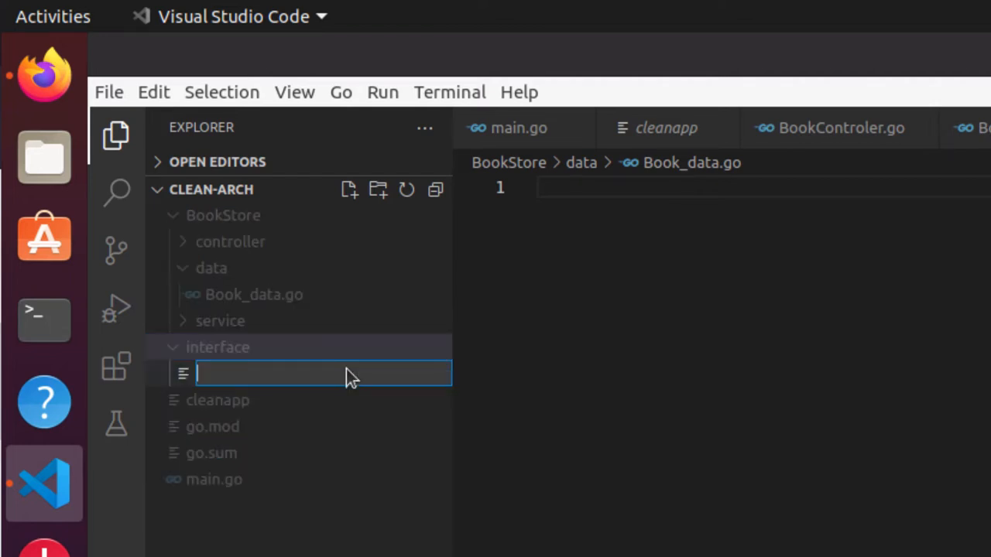
pyautogui.write('Book_')
pyautogui.write('Intera')
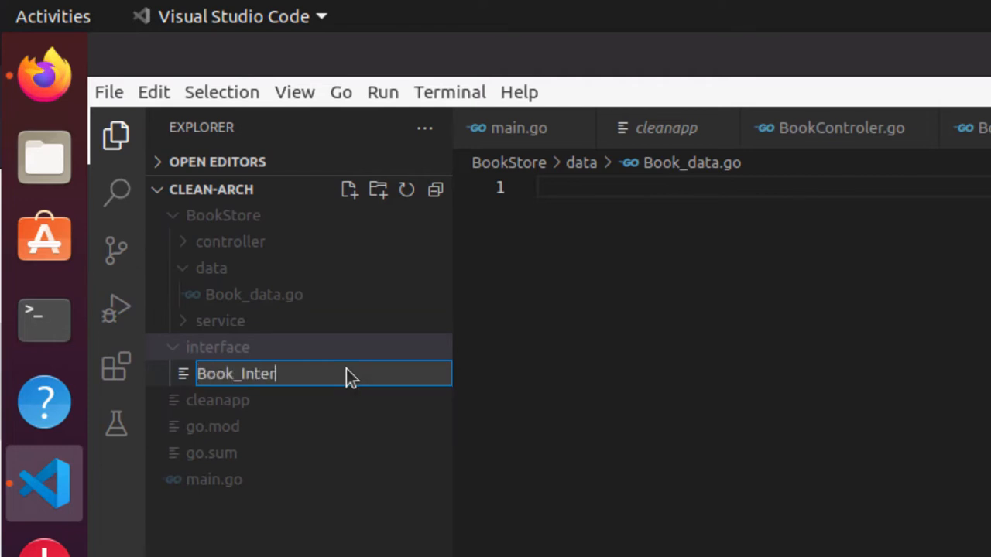
pyautogui.press('BackSpace')
pyautogui.press('BackSpace')
pyautogui.write('rface')
pyautogui.write('.go')
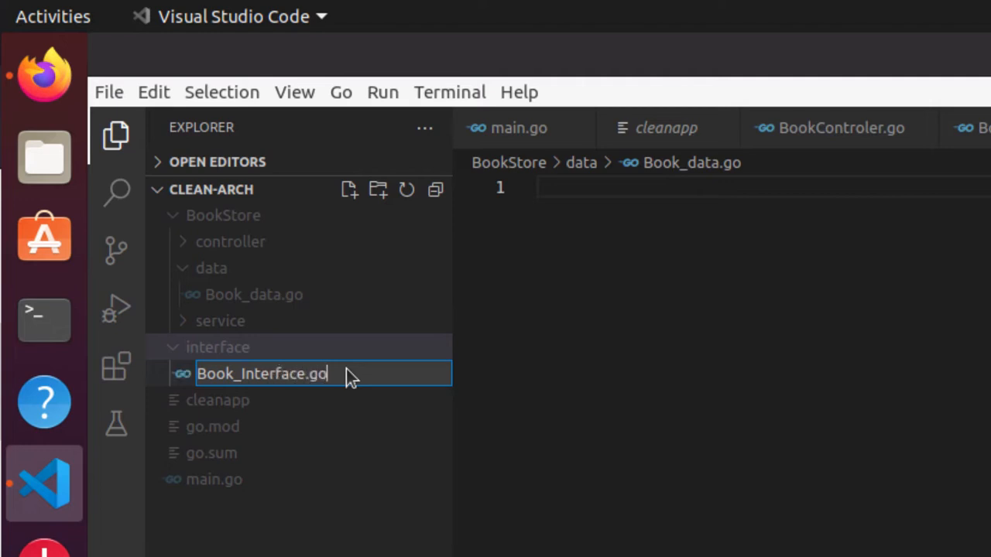
pyautogui.press('Return')
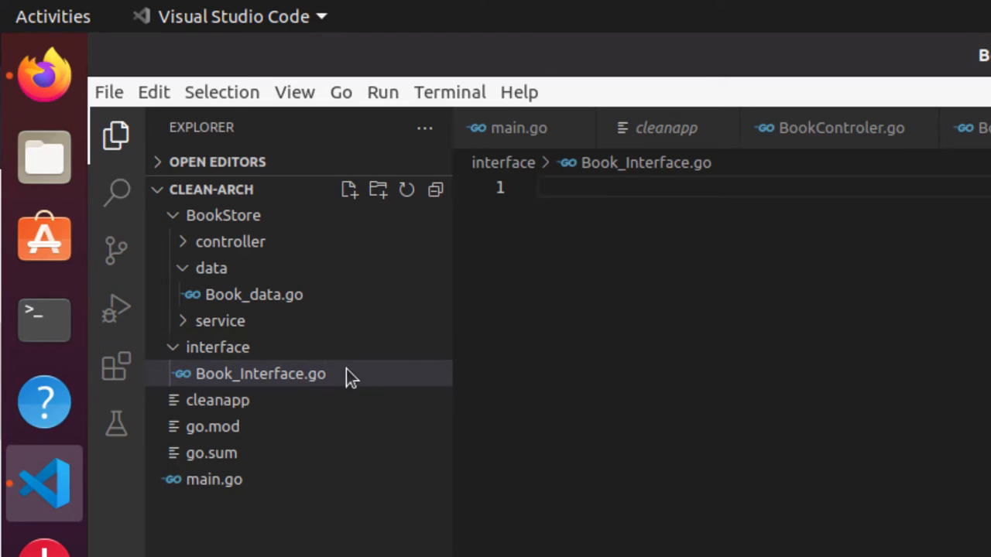
pyautogui.click(174, 348)
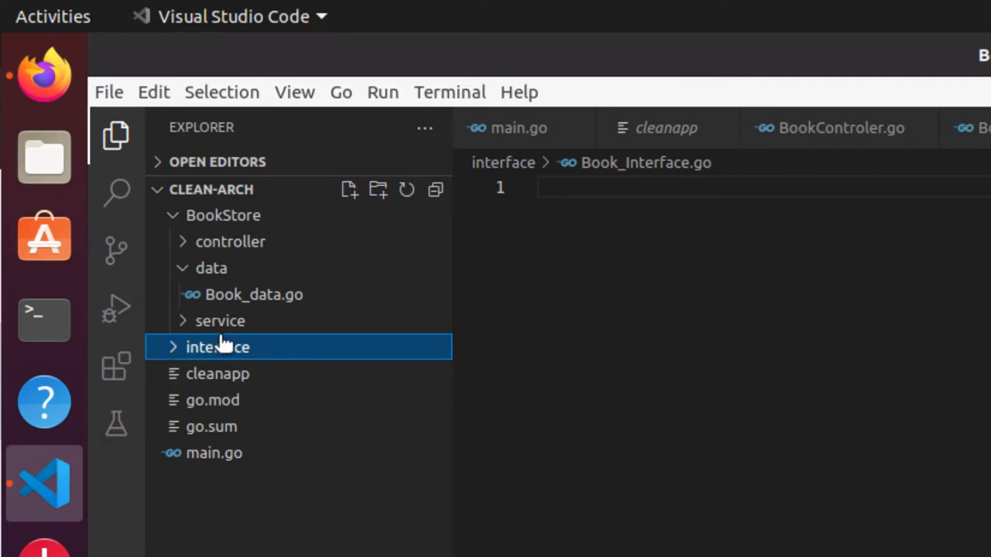
# - Create a lowercase model folder inside BookStore
pyautogui.click(232, 215)
pyautogui.rightClick(244, 221)
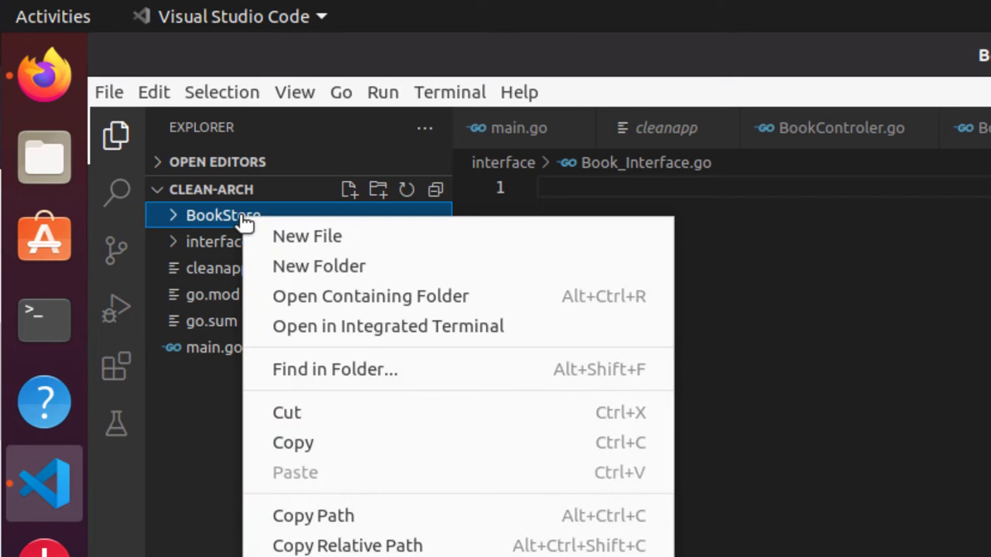
pyautogui.click(221, 217)
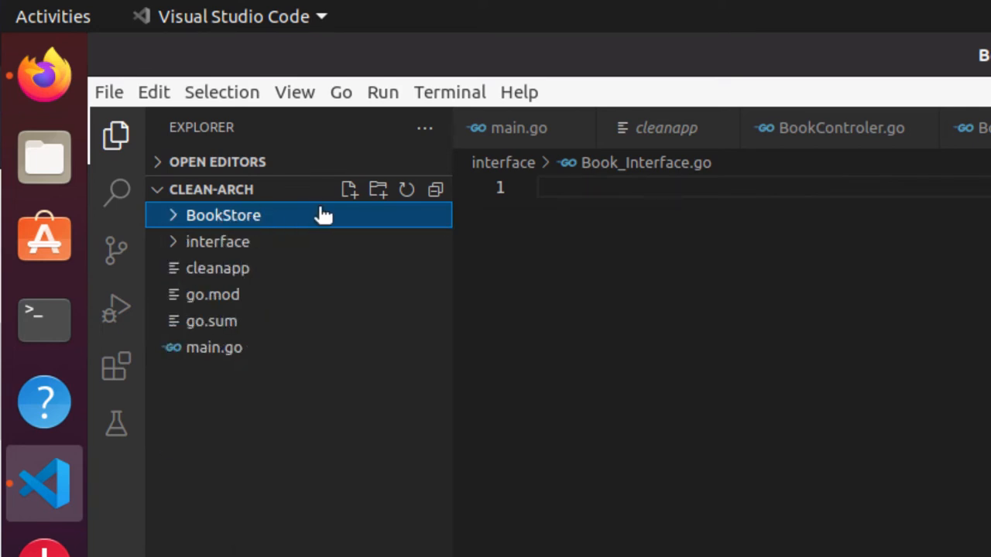
pyautogui.click(379, 190)
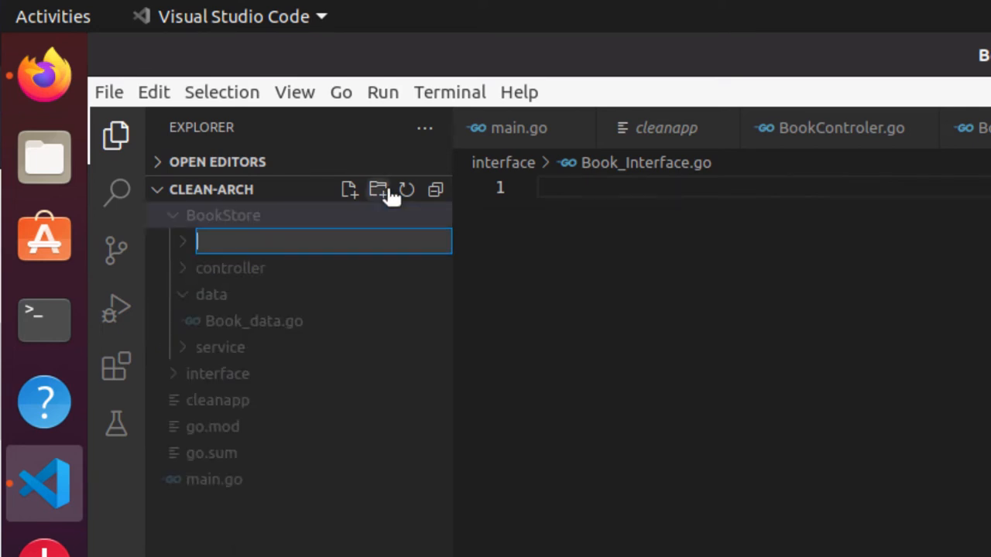
pyautogui.write('Model')
pyautogui.press('BackSpace')
pyautogui.press('BackSpace')
pyautogui.press('BackSpace')
pyautogui.press('BackSpace')
pyautogui.press('BackSpace')
pyautogui.write('m')
pyautogui.write('odel')
pyautogui.press('Return')
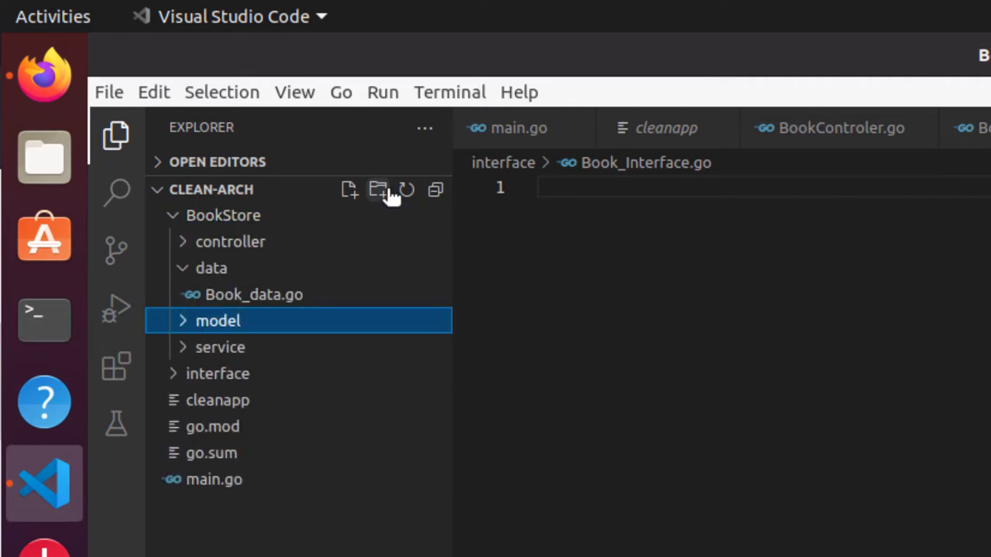
# - Create an empty Book_Model.go file inside the model folder
pyautogui.rightClick(236, 321)
pyautogui.click(294, 339)
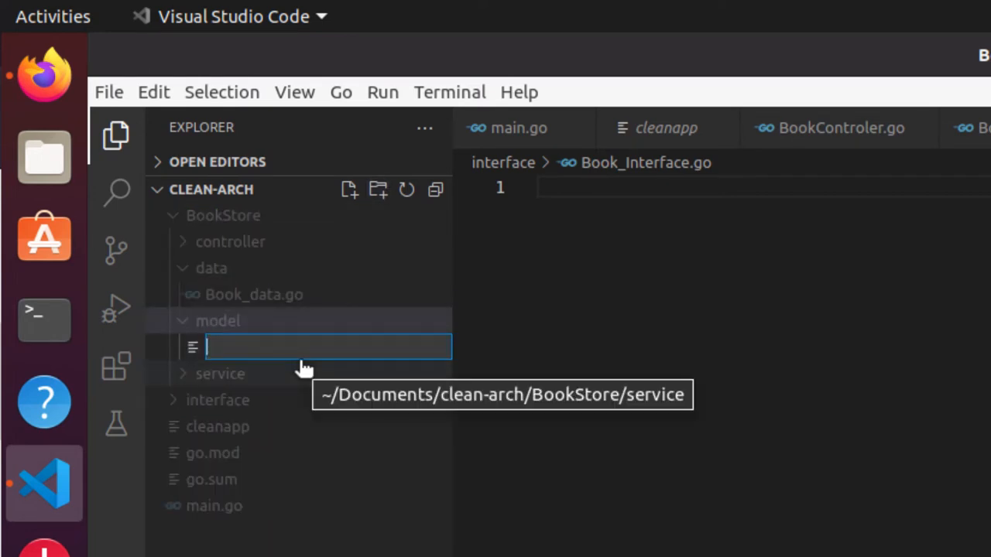
pyautogui.write('Book_')
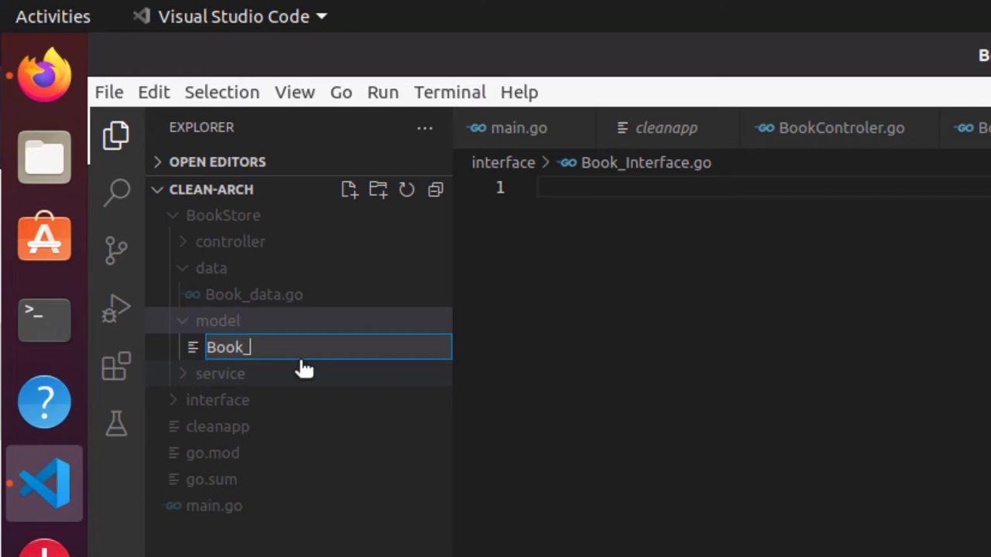
pyautogui.write('Model')
pyautogui.write('.go')
pyautogui.press('Return')
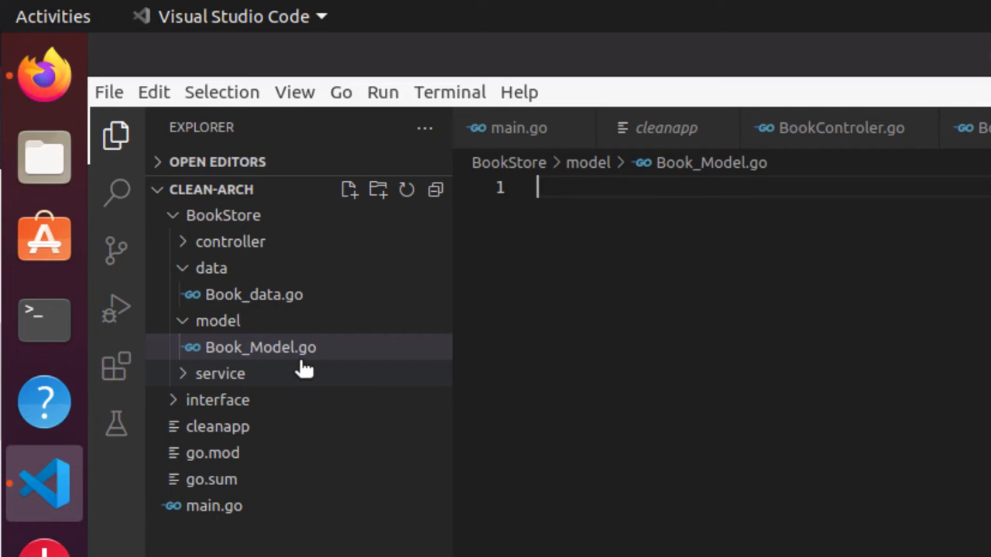
# - Expand controller, service and model to list their Go files, leaving data collapsed
pyautogui.click(183, 242)
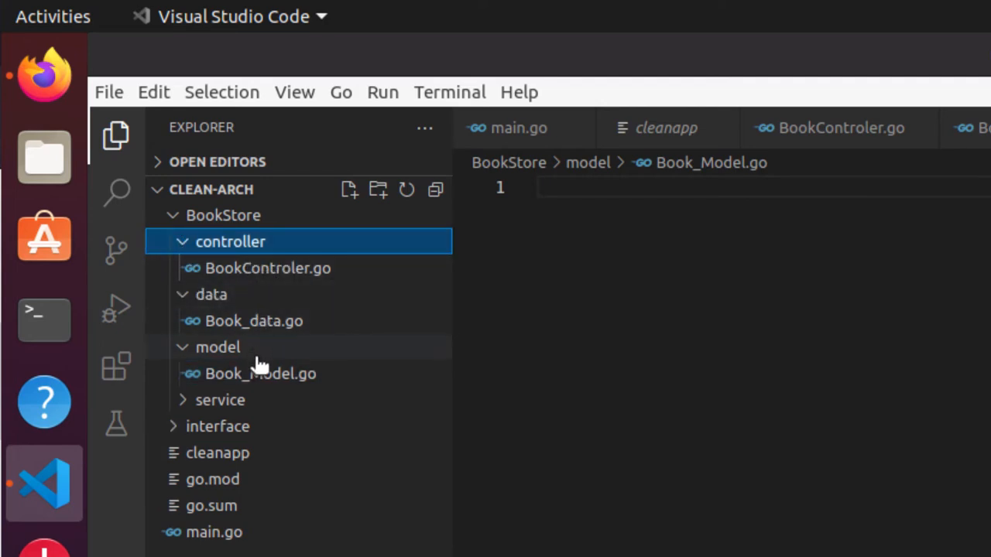
pyautogui.click(185, 400)
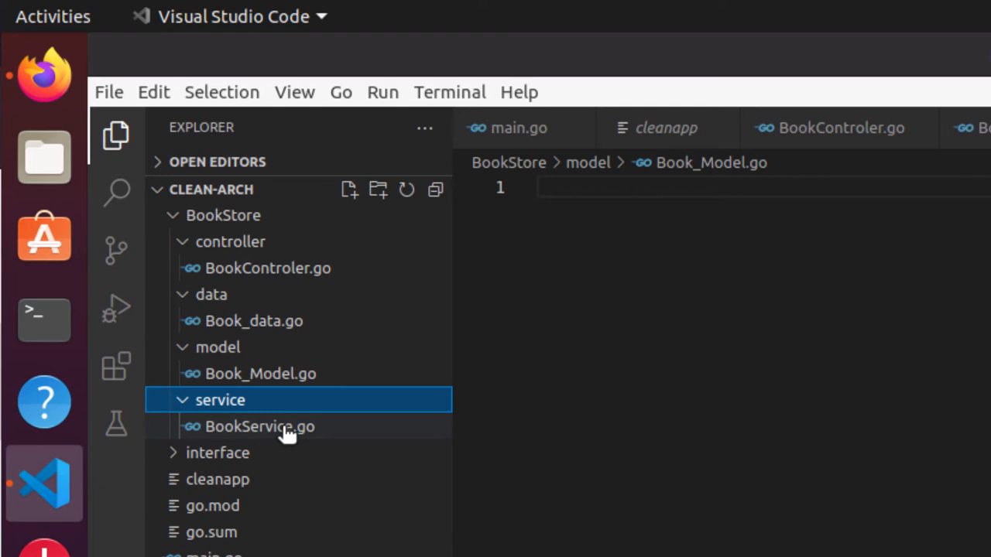
pyautogui.click(221, 348)
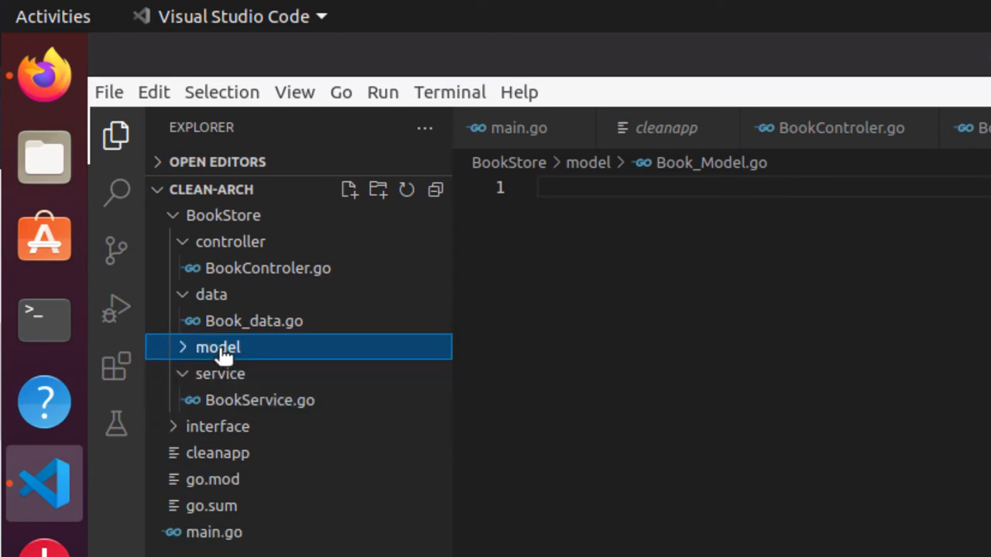
pyautogui.click(221, 349)
pyautogui.click(213, 296)
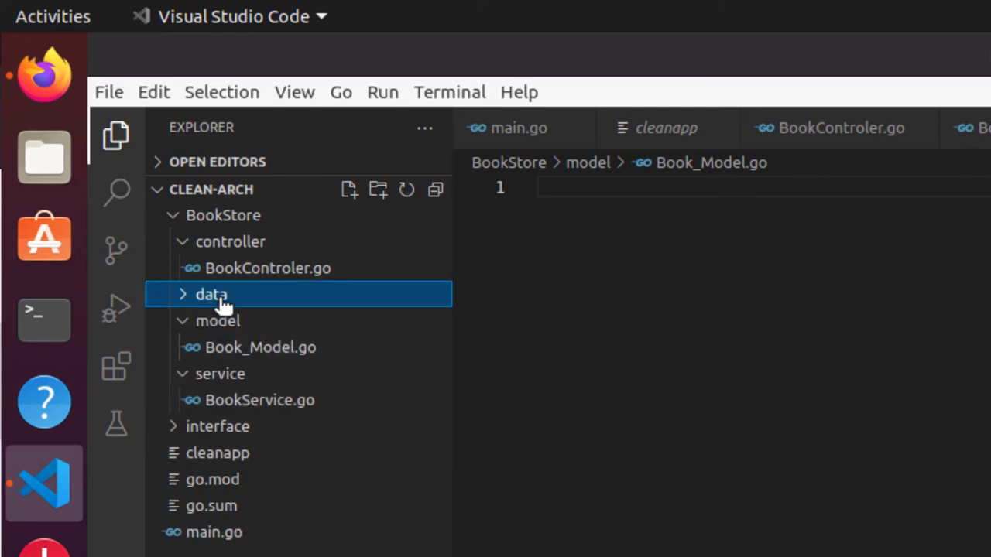